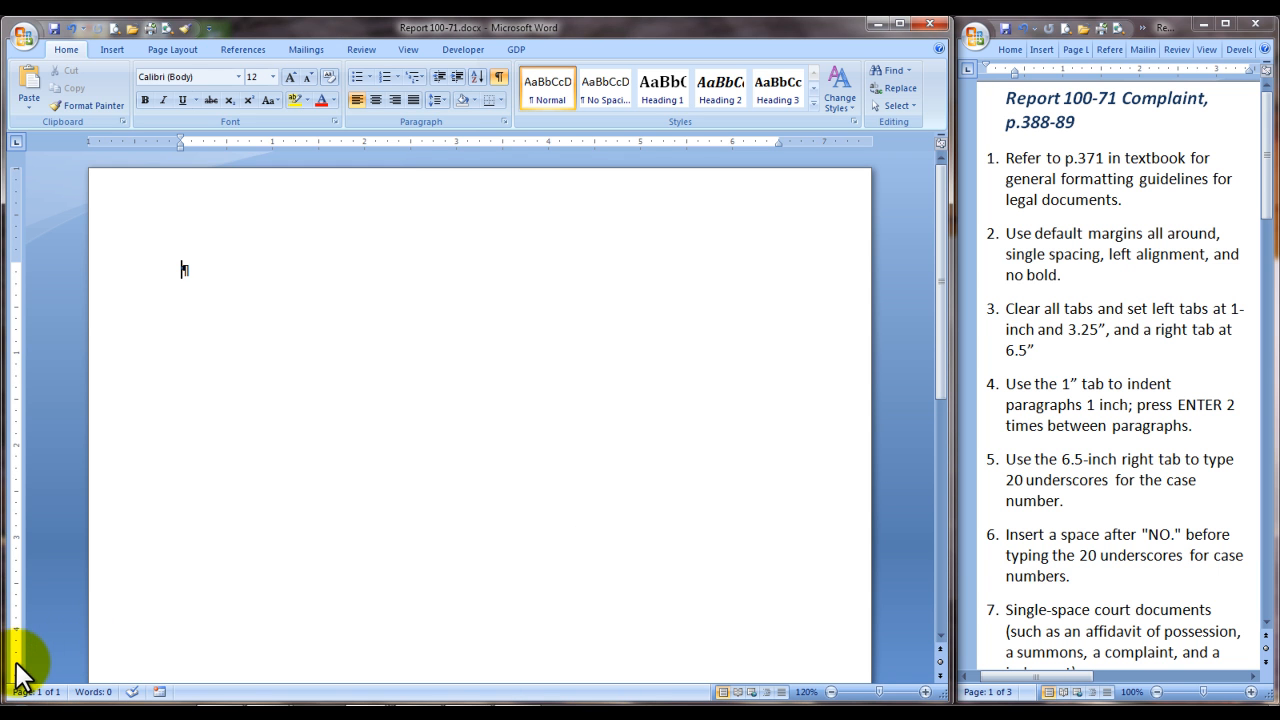
Step: Clear all existing tab stops and set left tabs at 1" and 3.25"
left_click(504, 121)
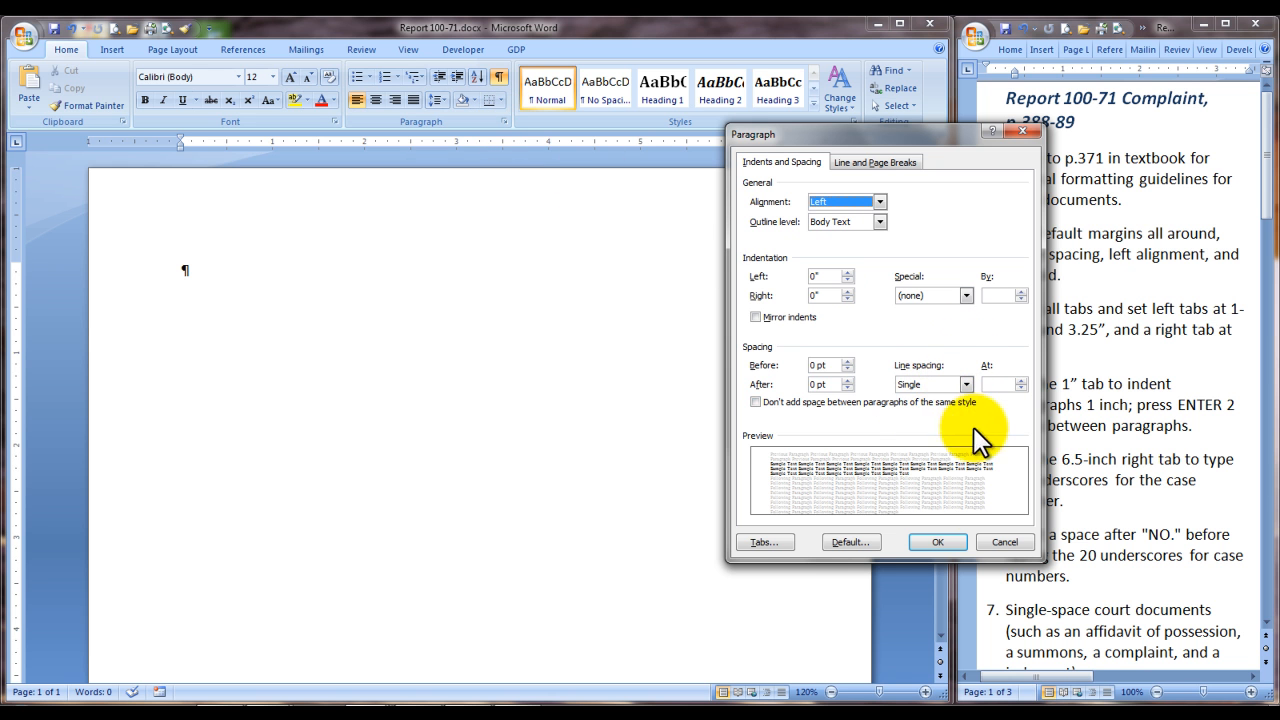
left_click(760, 542)
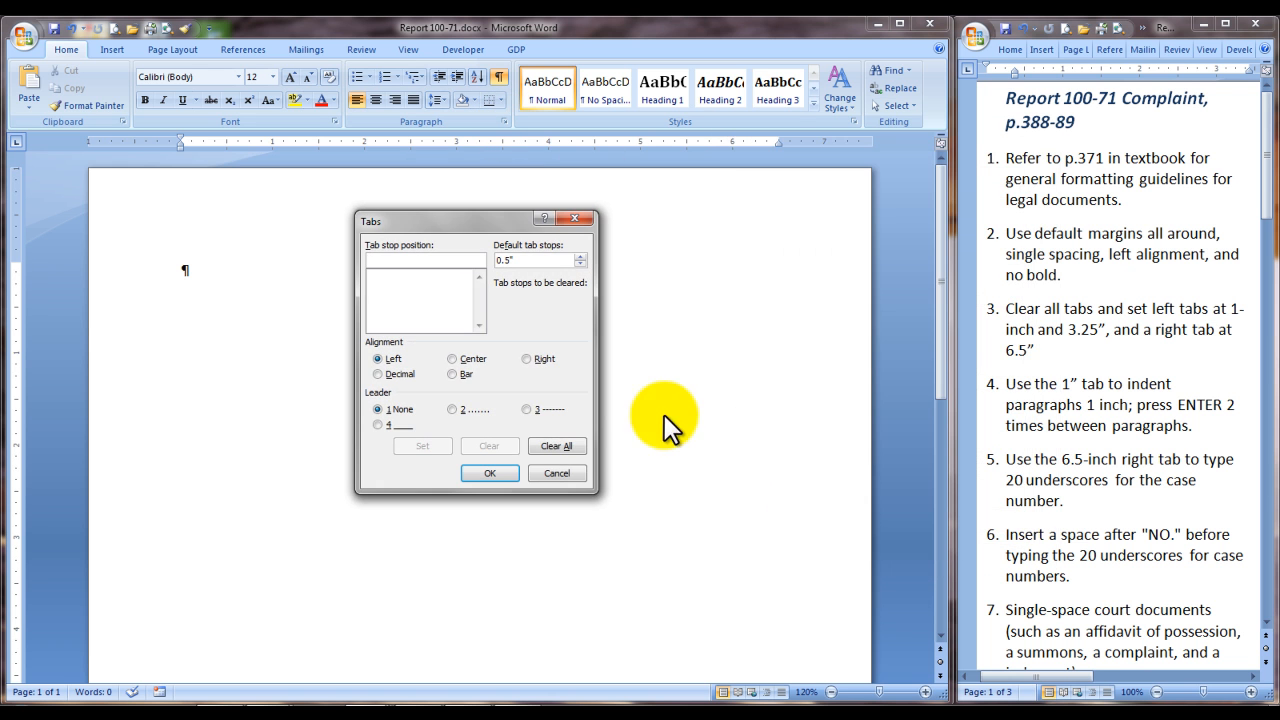
left_click(568, 450)
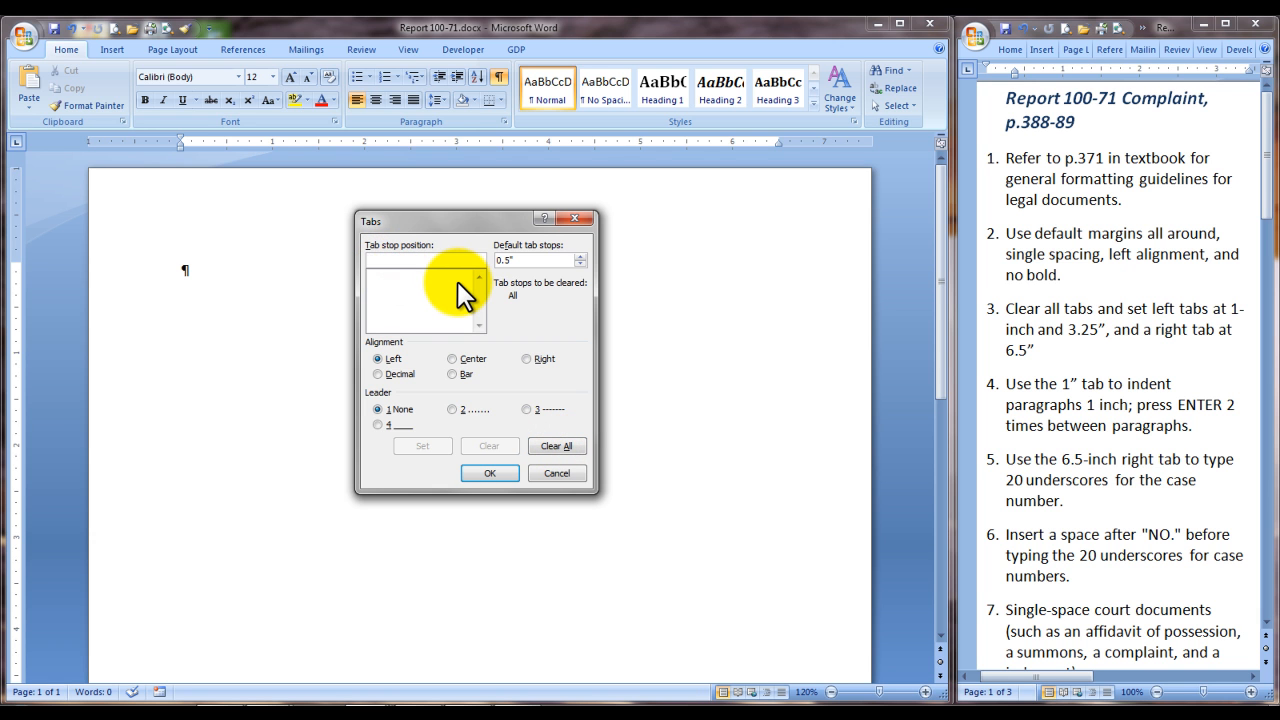
type("1")
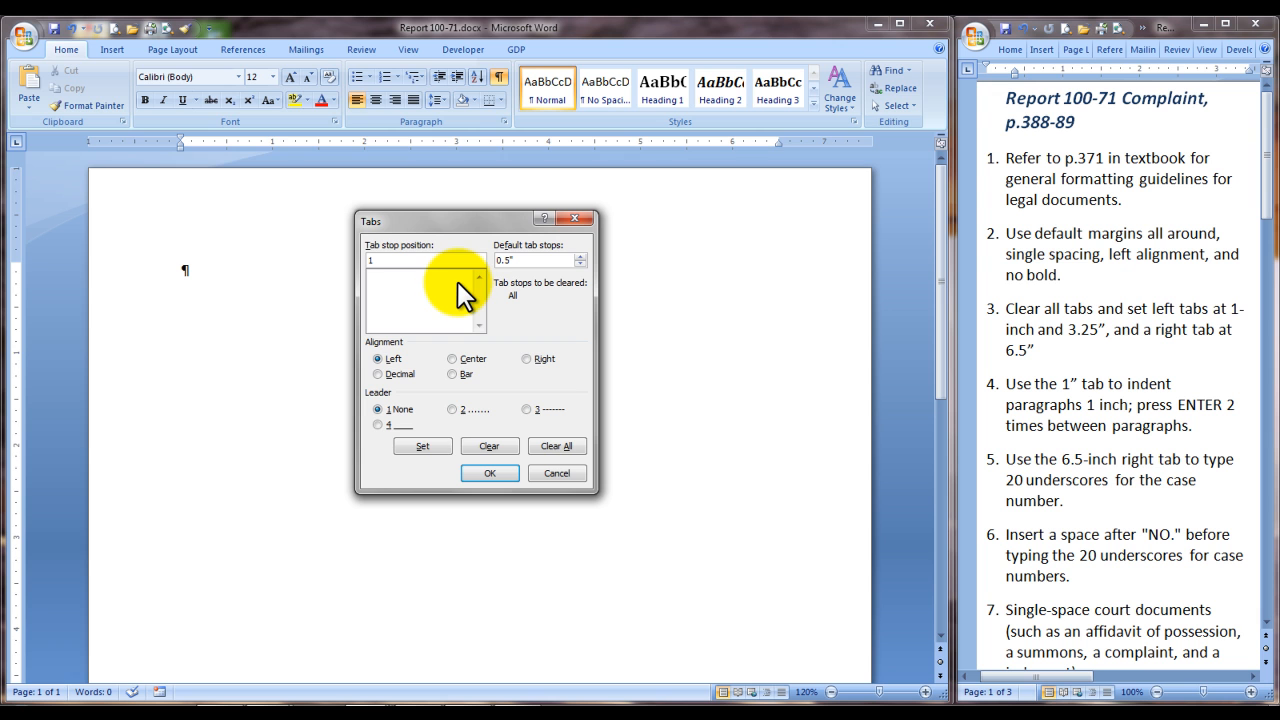
left_click(424, 447)
left_click(396, 261)
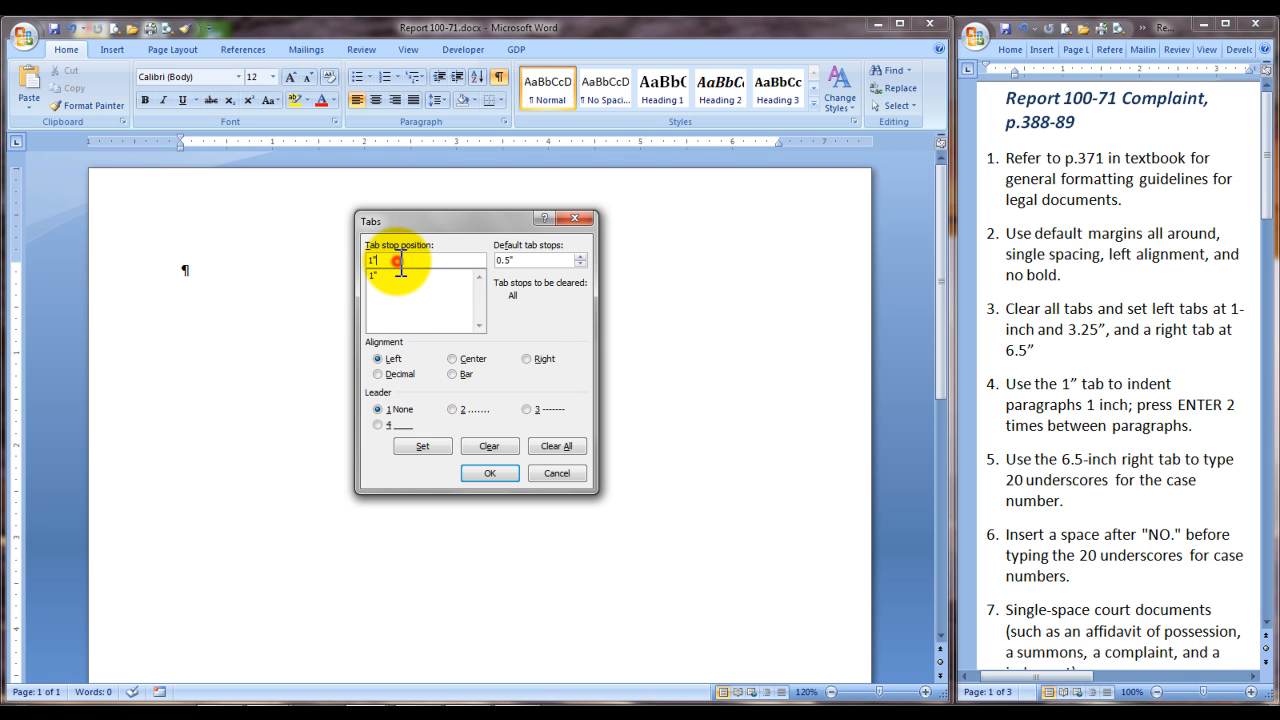
key("BackSpace")
key("BackSpace")
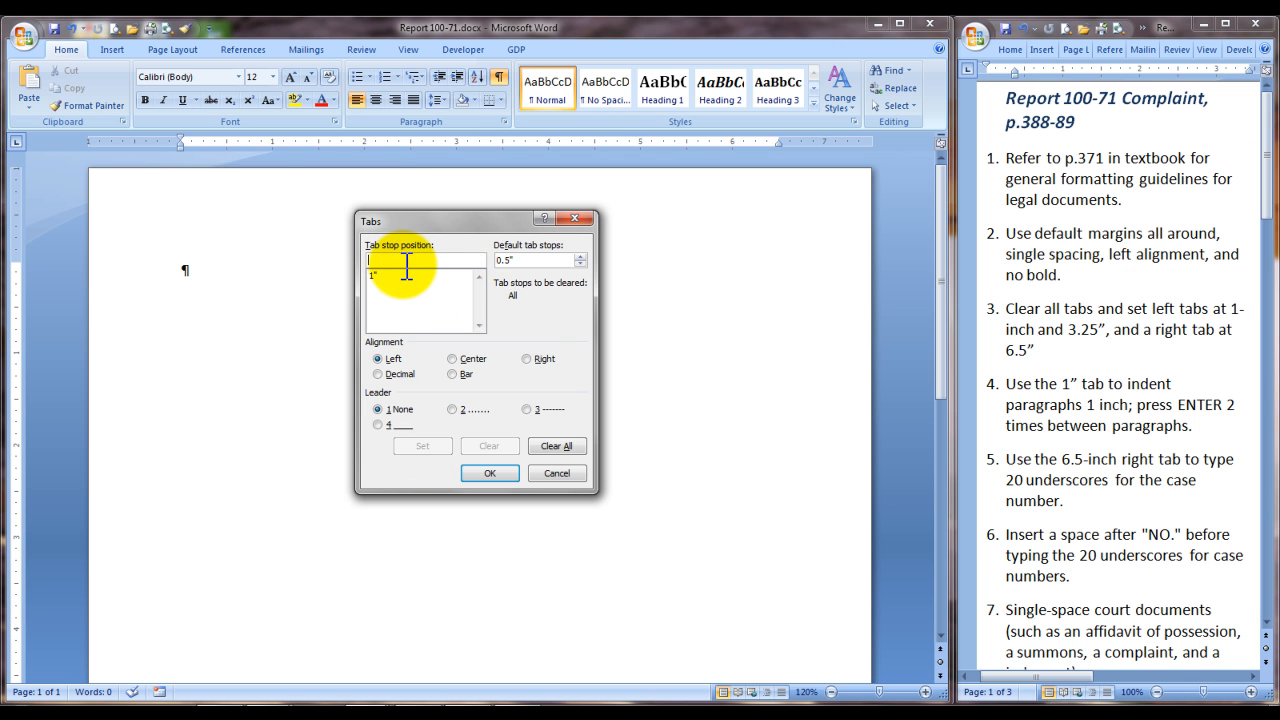
type("3.25")
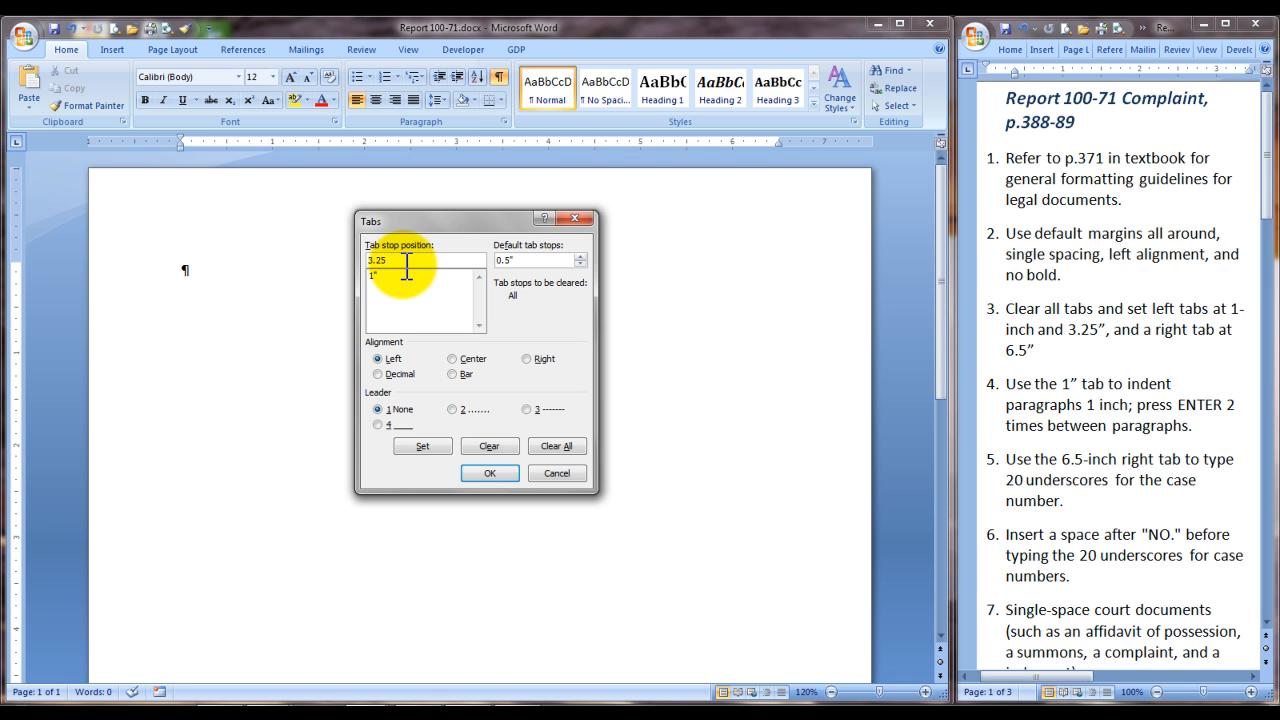
left_click(422, 447)
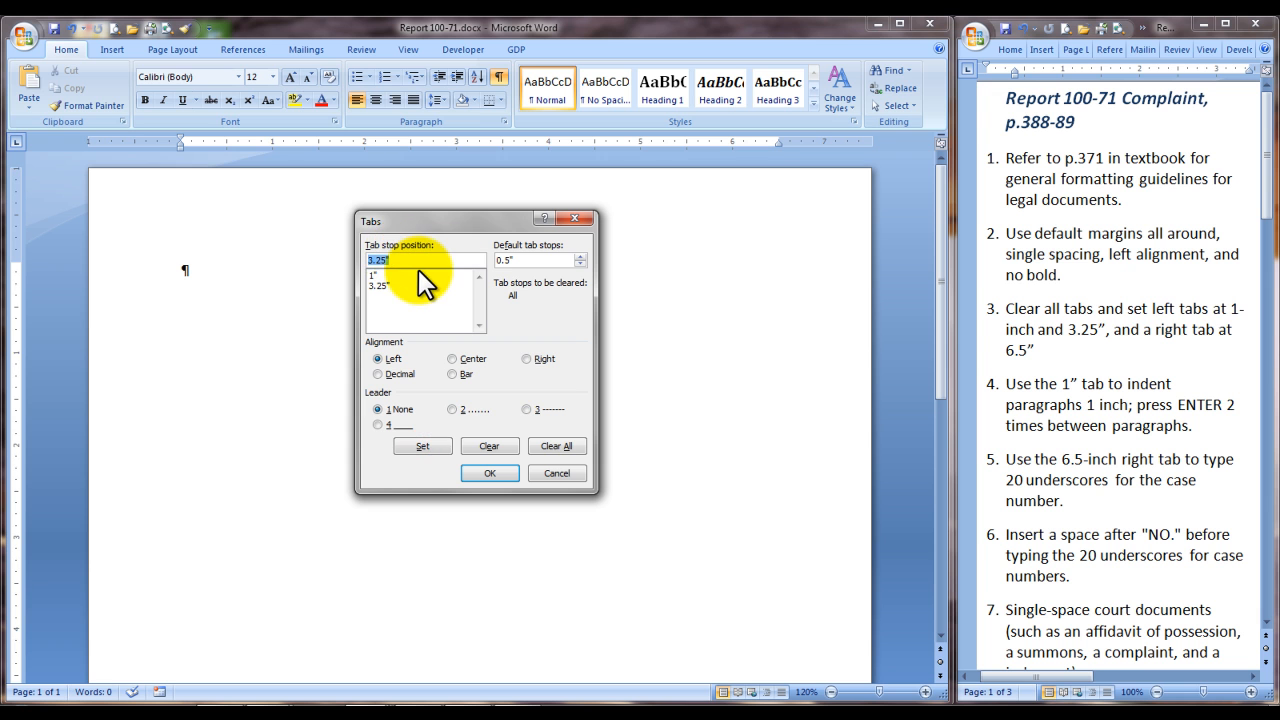
Step: Add a right-aligned tab stop at 6.5" and apply the tab settings
type("6.5")
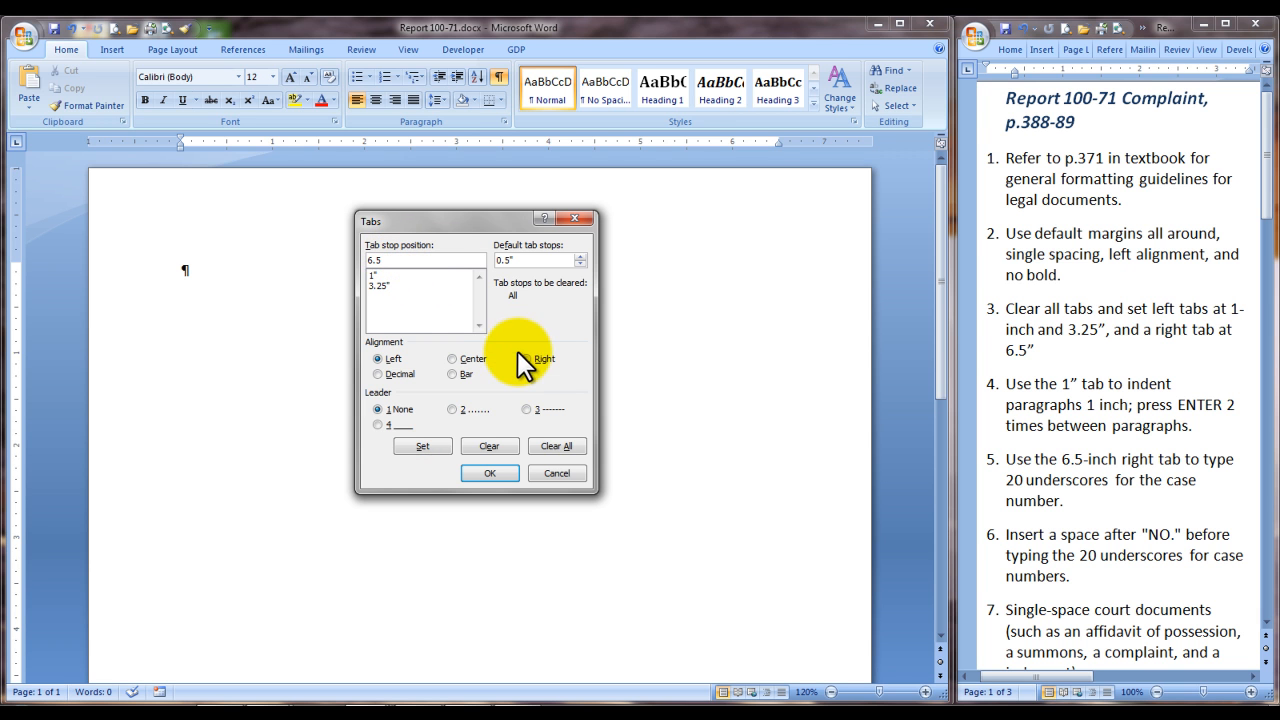
left_click(530, 360)
left_click(423, 447)
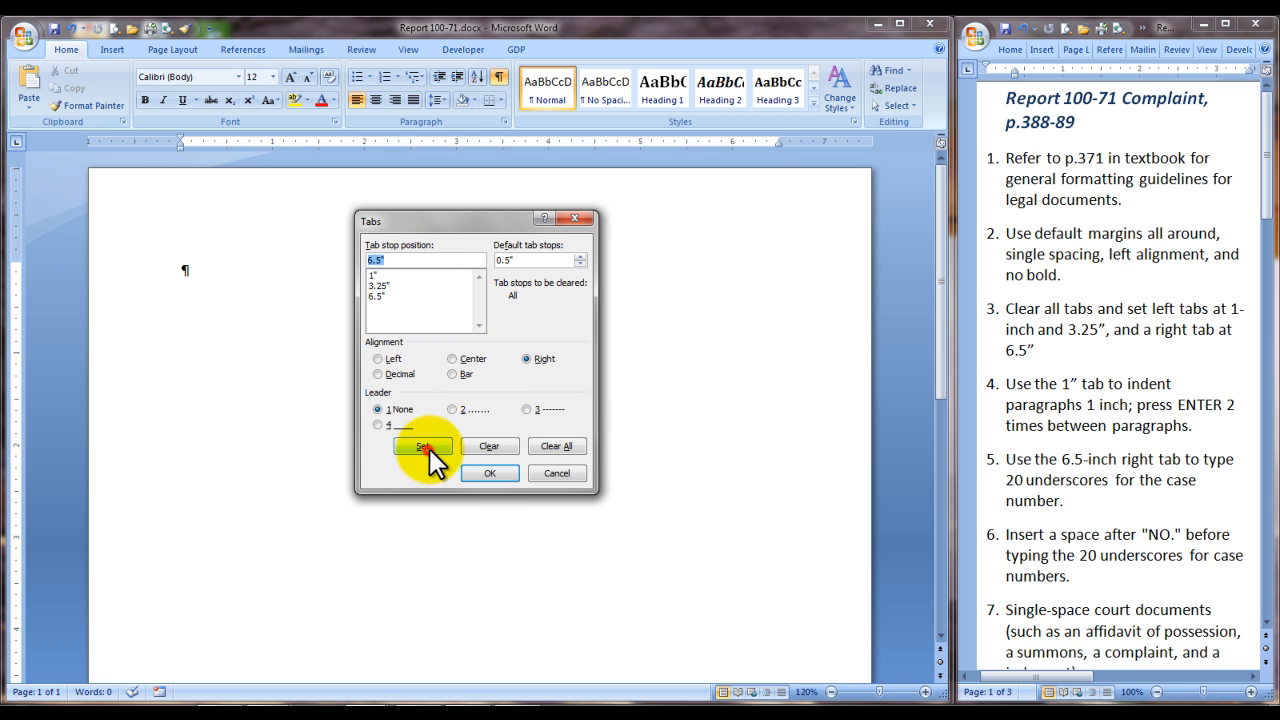
left_click(480, 474)
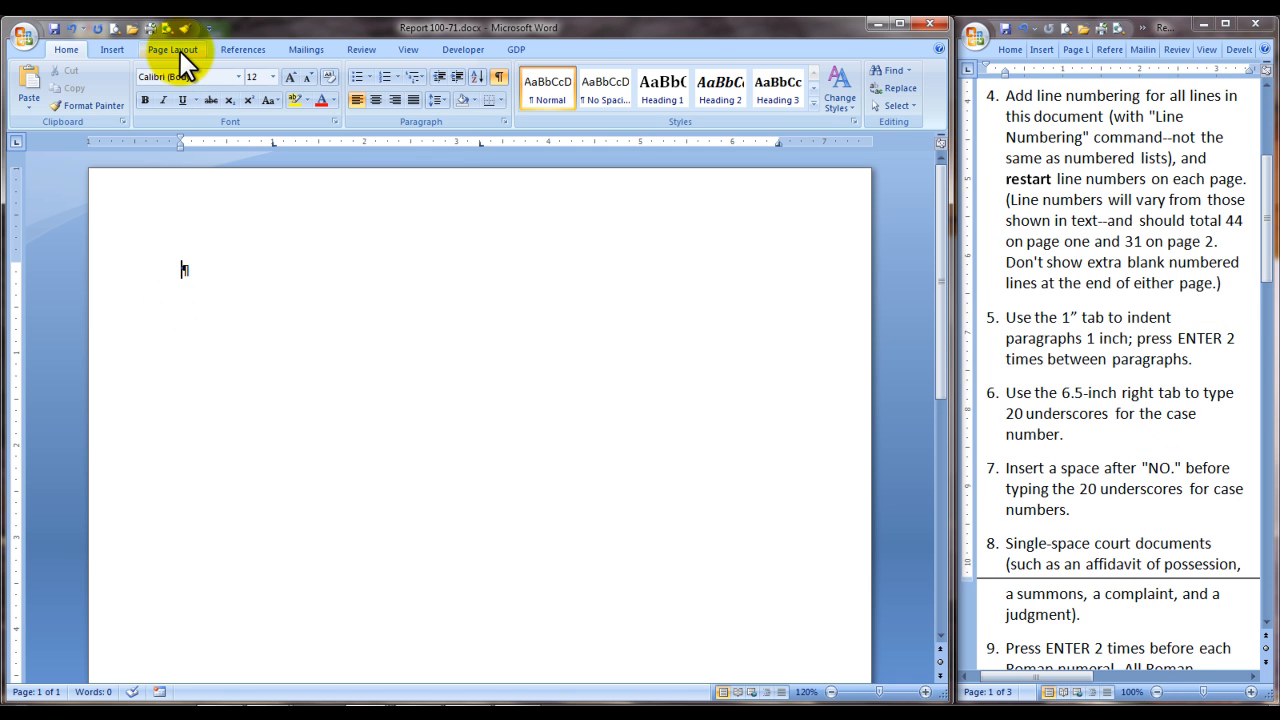
Step: Turn on line numbering that restarts on each page
left_click(180, 51)
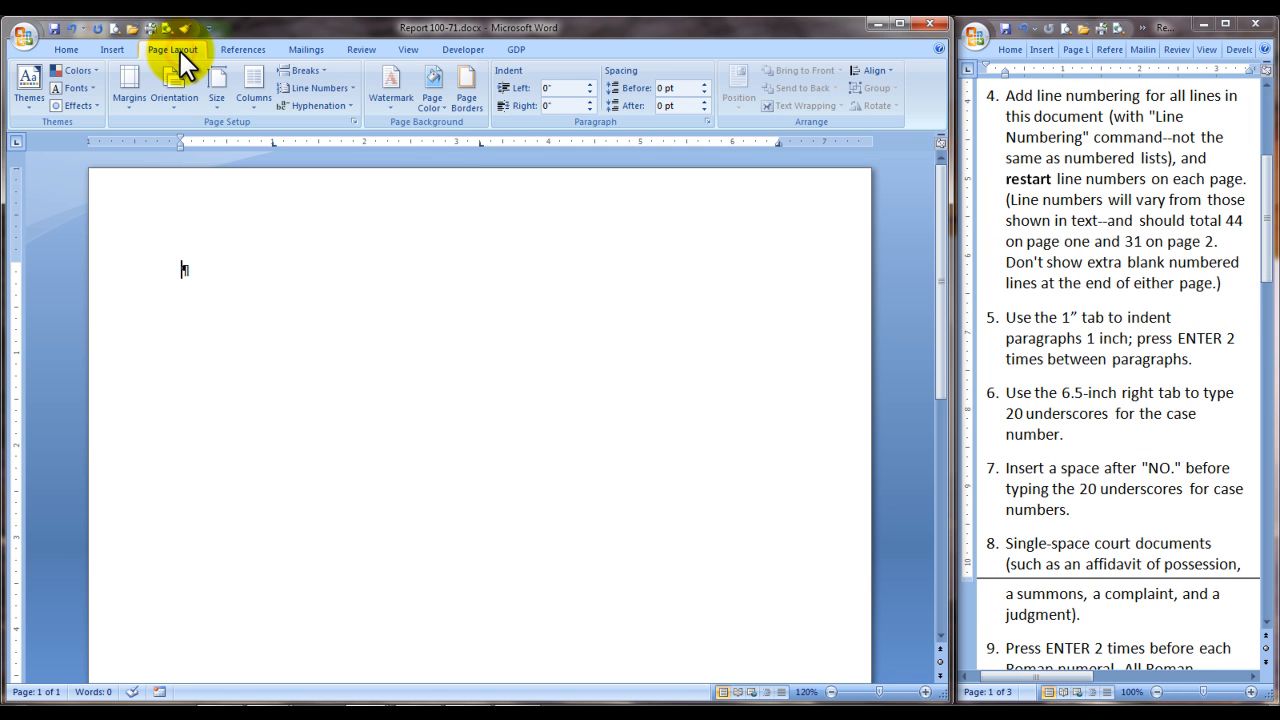
left_click(353, 88)
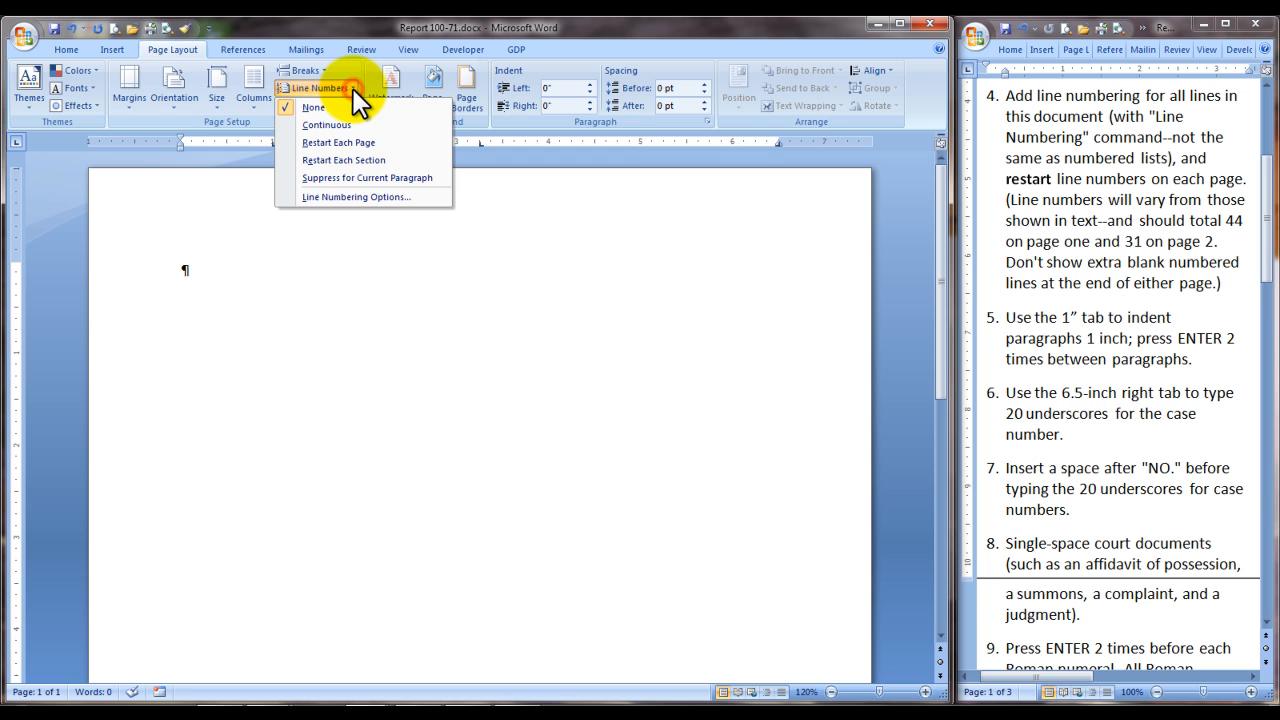
left_click(306, 143)
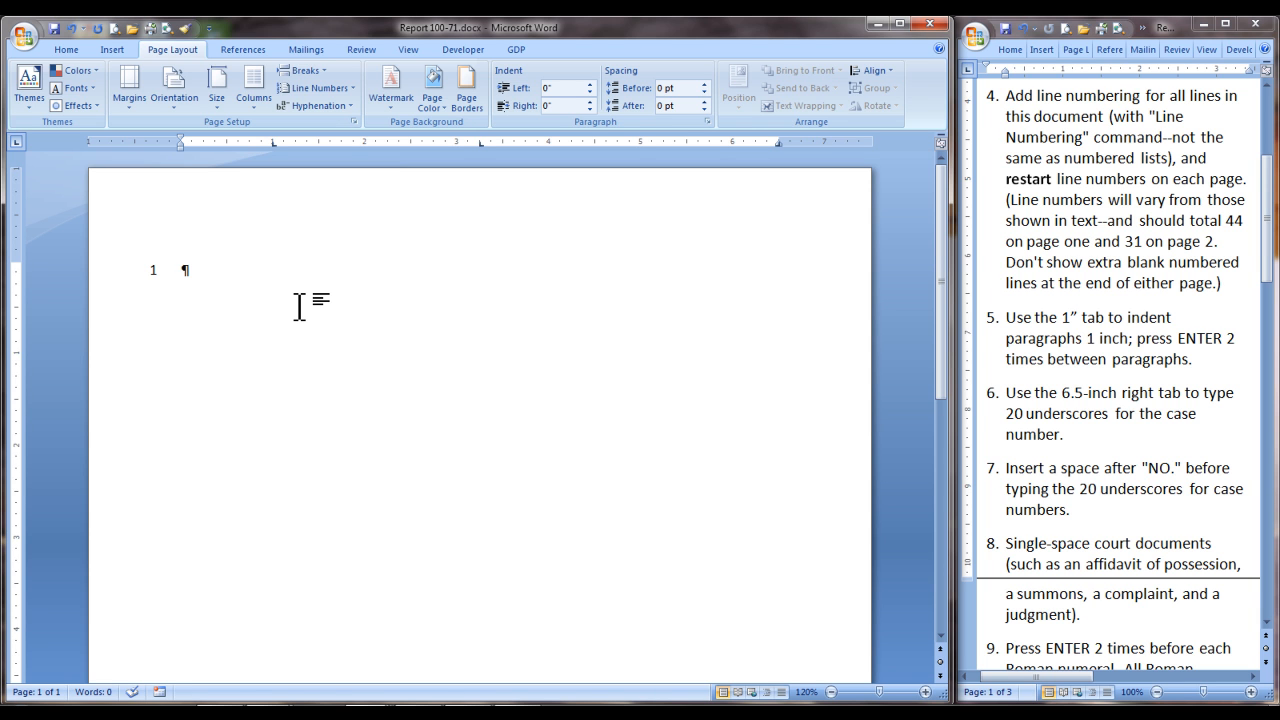
Step: Enter STATE OF NORTH DAKOTA with IN DISTRICT COURT at the 6.5" right tab, followed by a blank line
type("STATE OF NO")
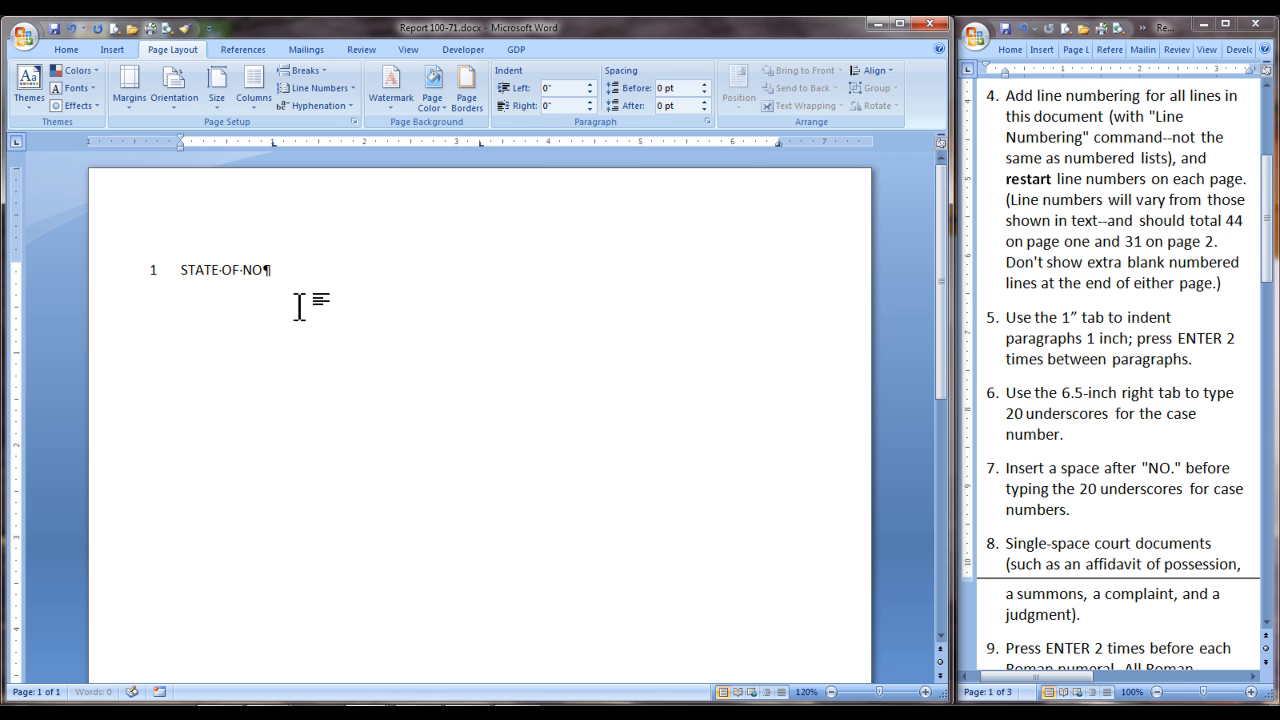
type("RTH DAKOTA")
key("Tab")
key("Tab")
type("IN D")
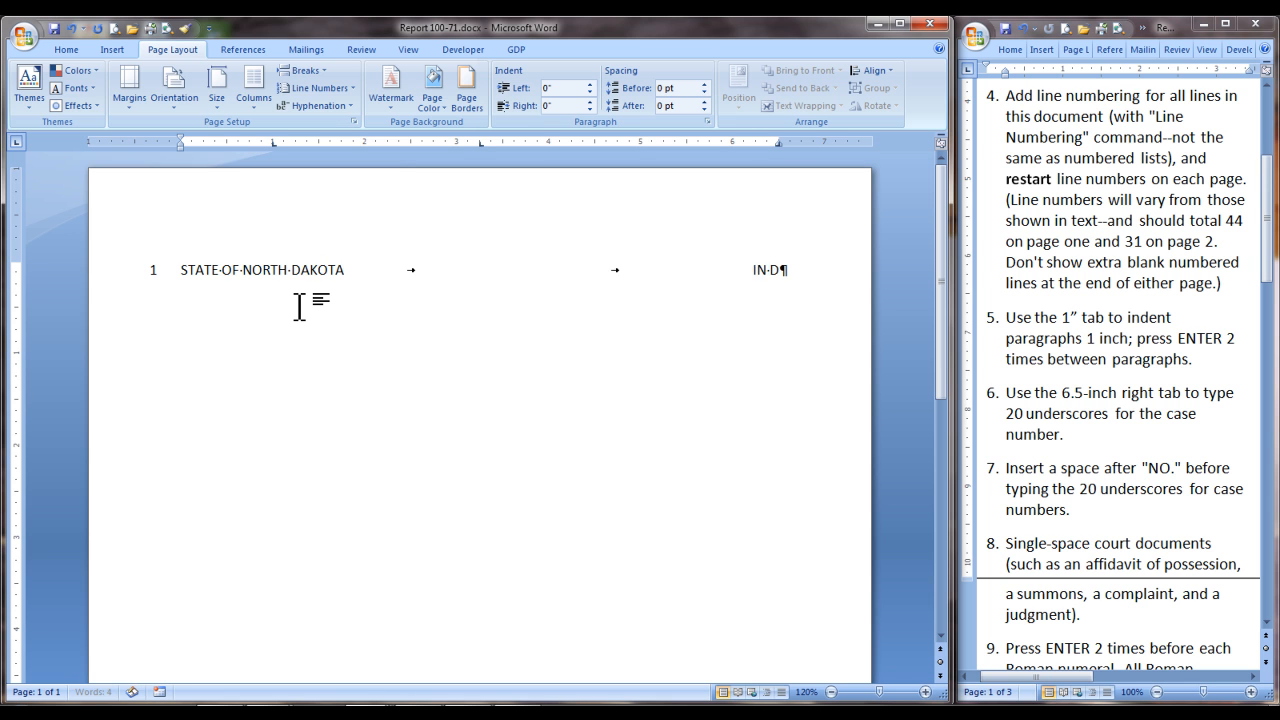
type("ISTRICT COURT")
key("Return")
key("Return")
Step: Enter COUNTY OF WALSH with NORTHEAST JUDICIAL DISTRICT at the right tab, followed by a blank line
type("COUNT")
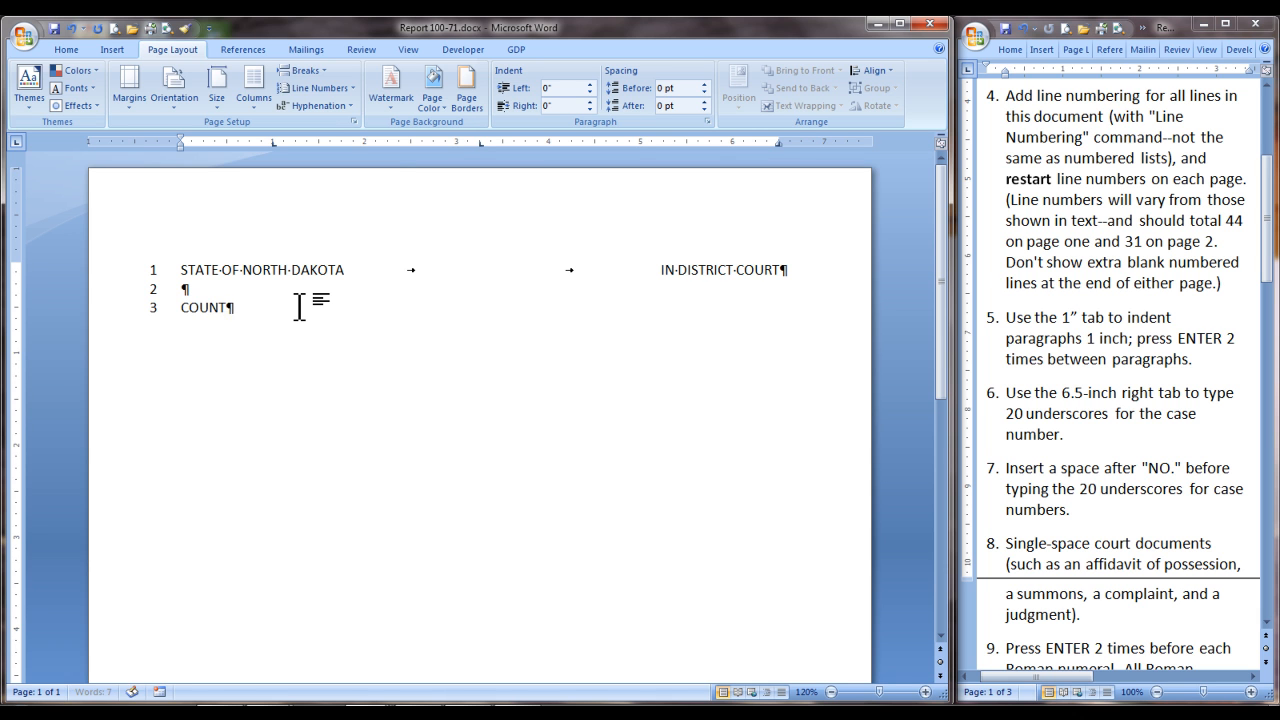
type("Y OF WALSH")
key("Tab")
key("Tab")
type("NORTHEAST JUDICI")
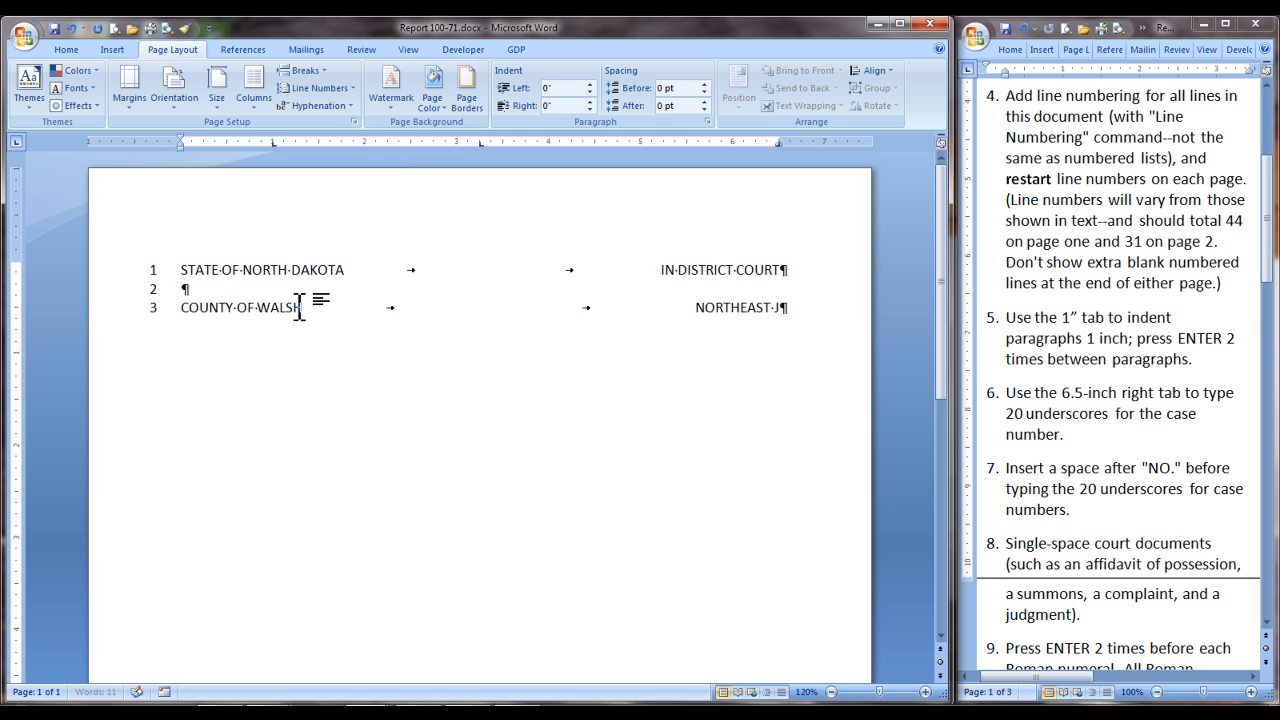
type("AL DISTRICT")
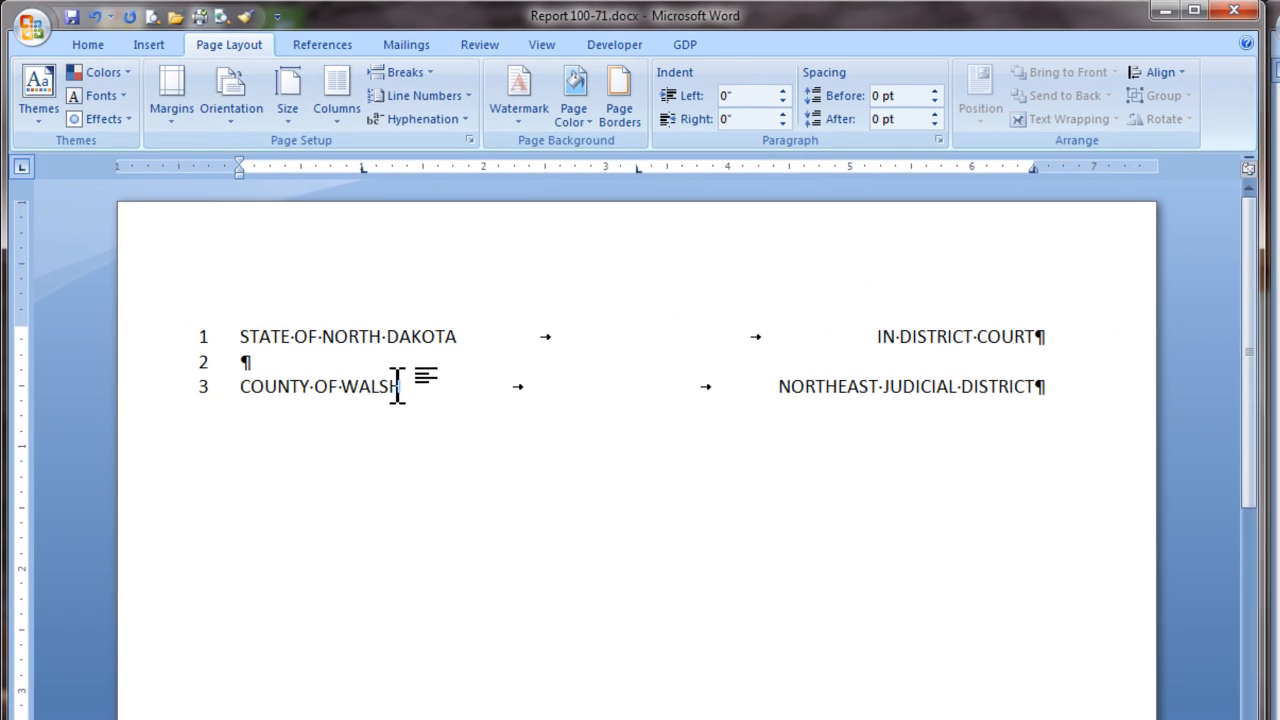
key("Return")
key("Return")
Step: Enter WALSH COUNTY BANK, a closing parenthesis at the 3.25" tab, and "NO. " followed by 20 underscores at the right tab
type("WALSH")
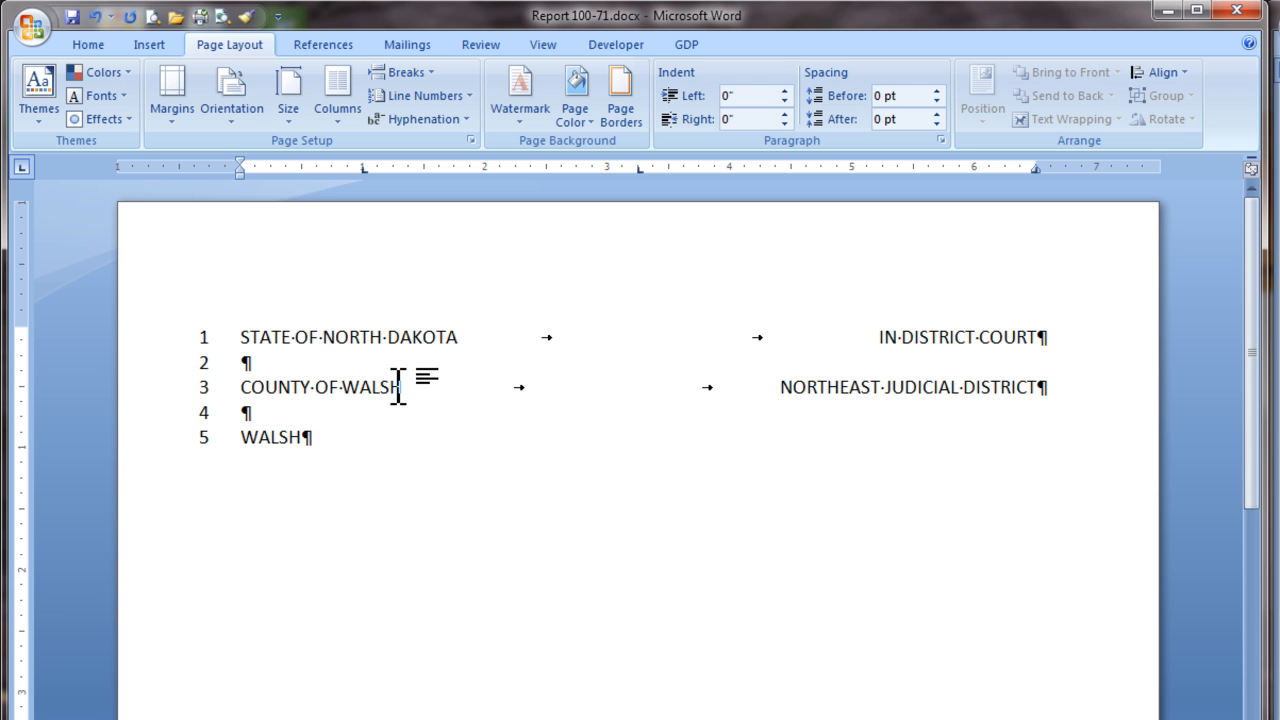
type(" COUNTY BANK")
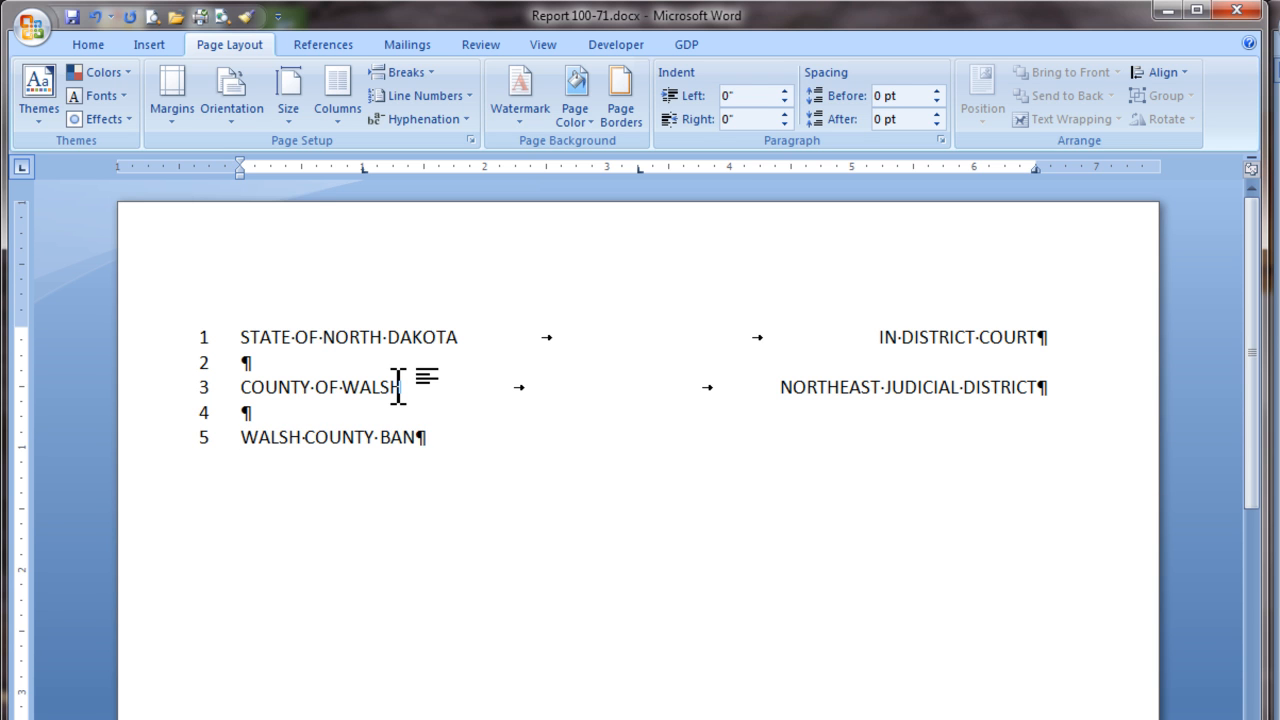
key("Tab")
type(")")
key("Tab")
type("NO. _____________________")
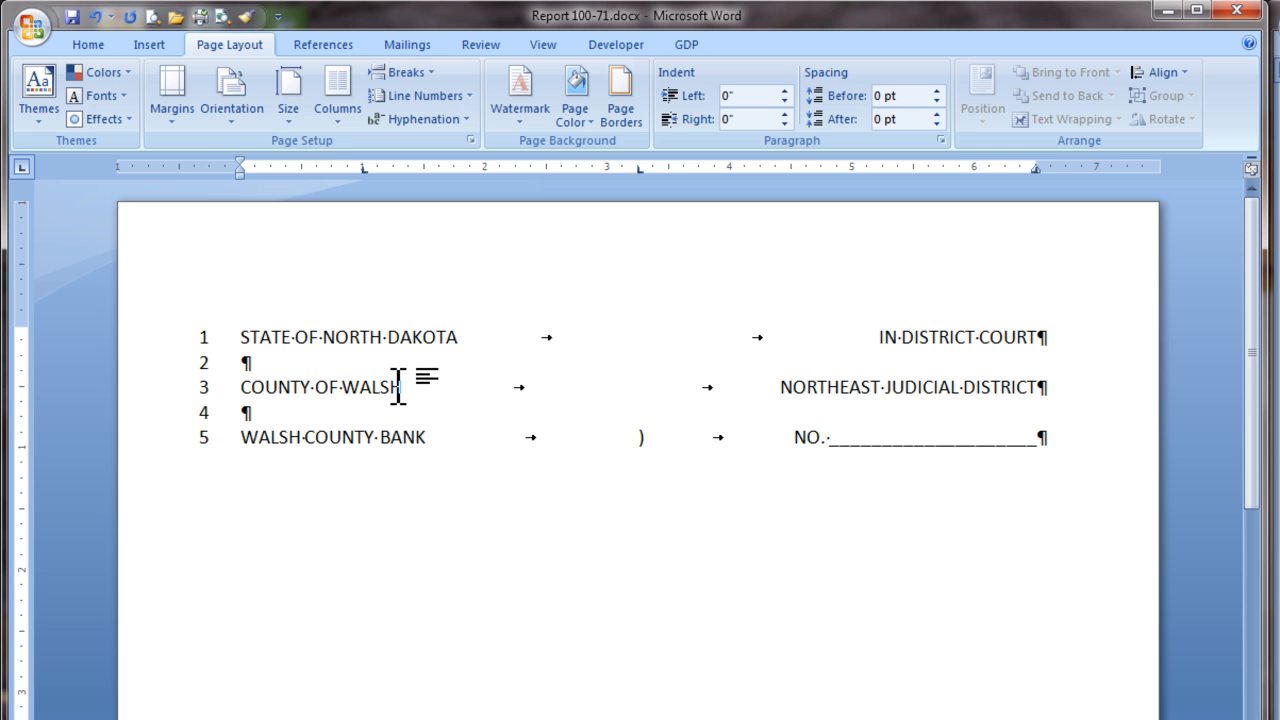
Step: Enter the bank's street address and its city, state and ZIP on two lines, each with a closing parenthesis at the 3.25" tab
key("Return")
type("170 Main Street")
key("Tab")
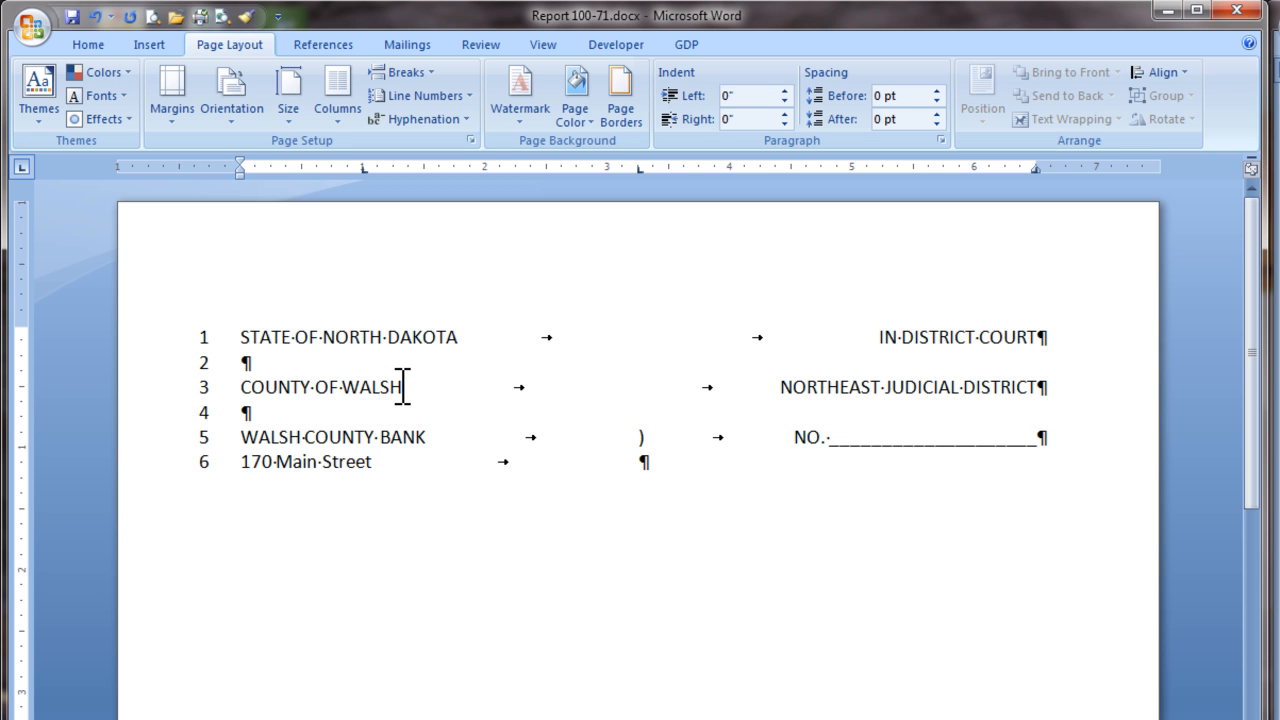
type(")")
key("Return")
type("Adams, ND 58210")
key("Tab")
type(")")
key("Return")
key("Return")
Step: Leave a line, enter "Plaintiff," at the 1" tab, and add a closing parenthesis at 3.25" to both this line and the one above
key("Tab")
type("Plaintiff,")
key("Tab")
type(")")
key("Up")
key("Tab")
key("Tab")
type(")")
key("Down")
Step: Add a spacer line below Plaintiff with only a closing parenthesis at the 3.25" tab
key("Return")
key("Tab")
key("Tab")
type(")")
key("Return")
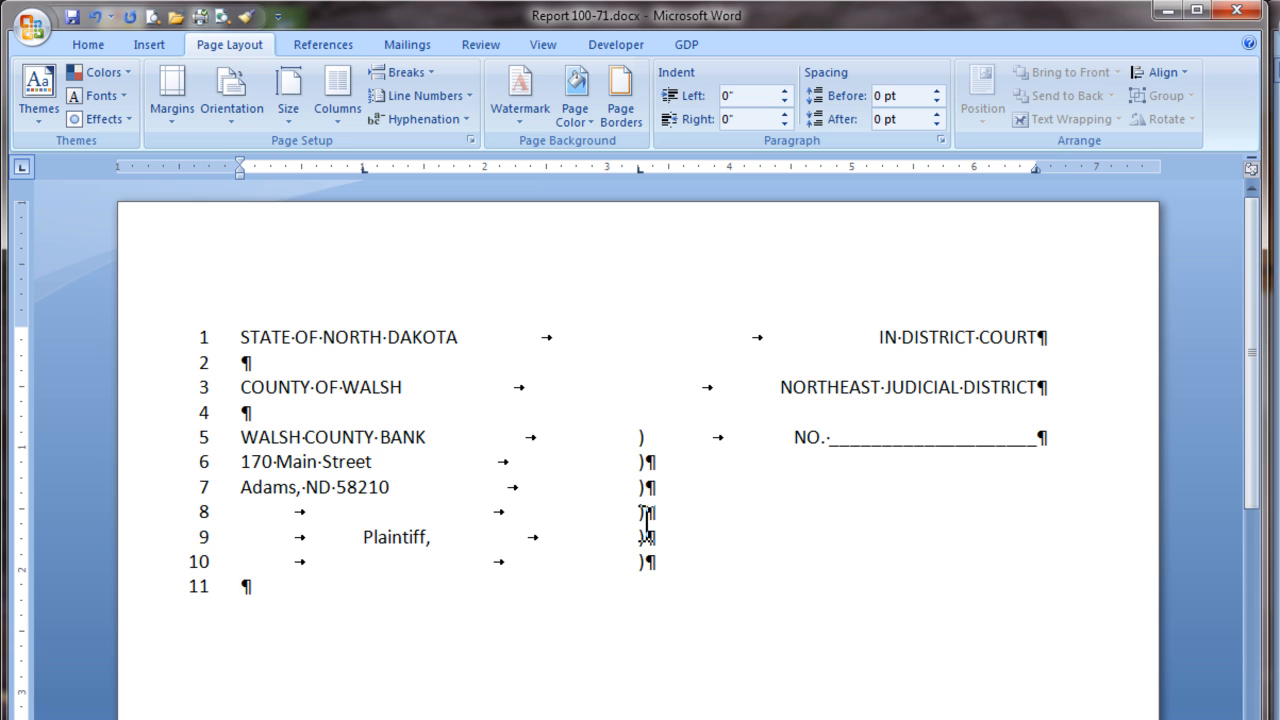
Step: Enter "vs." at the 1" tab, a closing parenthesis at 3.25", and COMPLAINT at the right tab
key("Tab")
type("vs.")
key("Tab")
type(")")
key("Tab")
type("COMPLAINT")
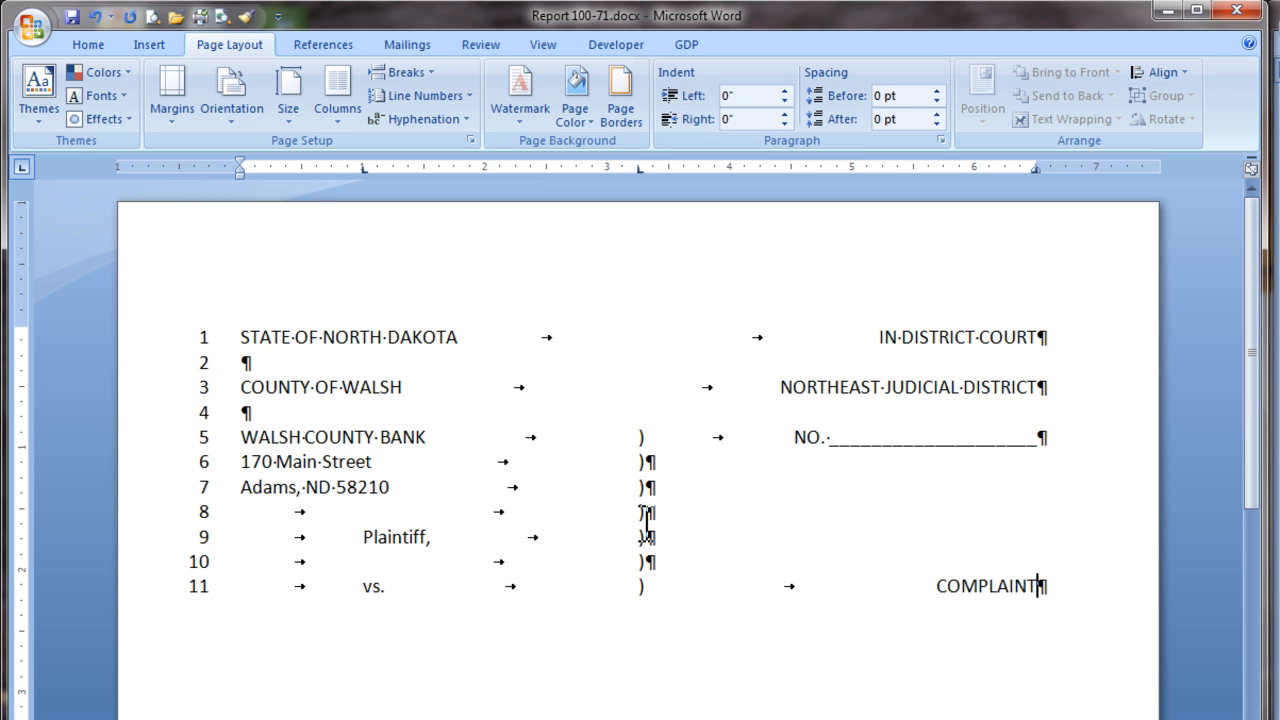
Step: Add a spacer line with a parenthesis at 3.25", and a KENNEDY FARMERS, INC. line ending in the same parenthesis
key("Return")
key("Tab")
key("Tab")
type(")")
key("Return")
type("KENNEDY FARMERS, INC.")
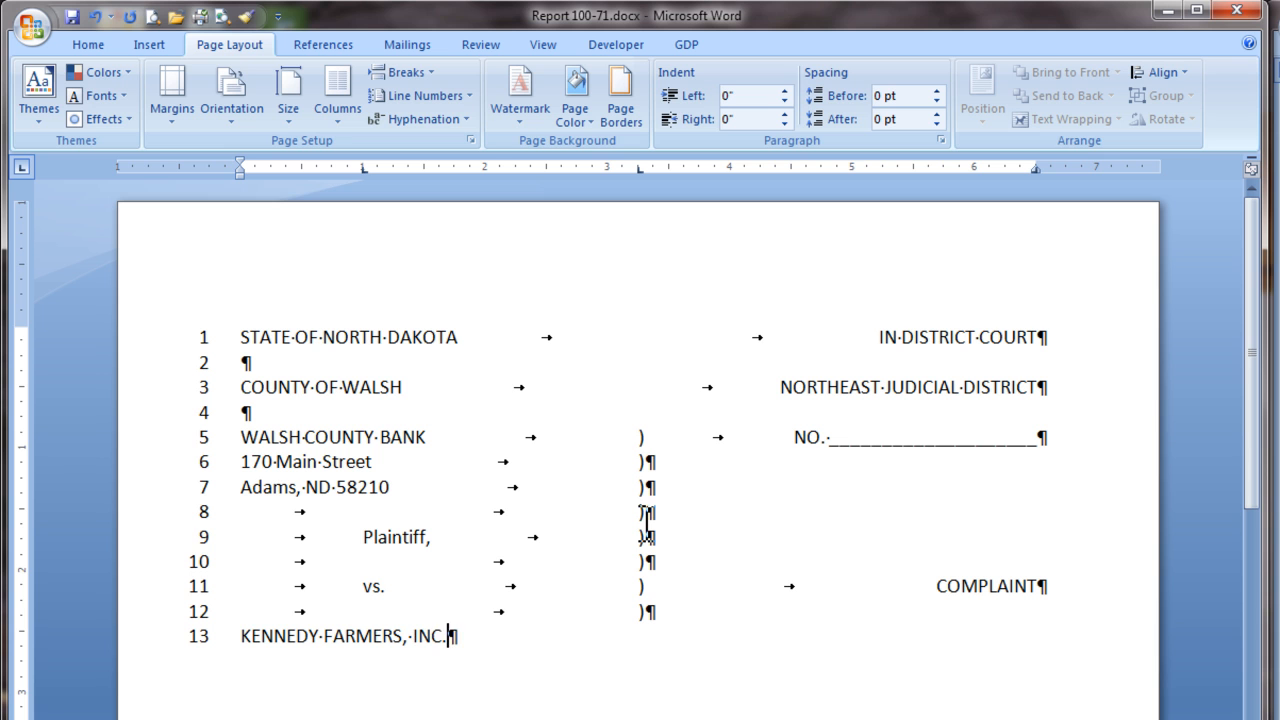
key("Tab")
type(")")
Step: Enter the two individual defendants' names on separate lines joined by "and", each with a closing parenthesis at the 3.25" tab
key("Return")
type("JAMES D. KENNEDY and")
key("Tab")
type(")")
key("Return")
type("CAROL")
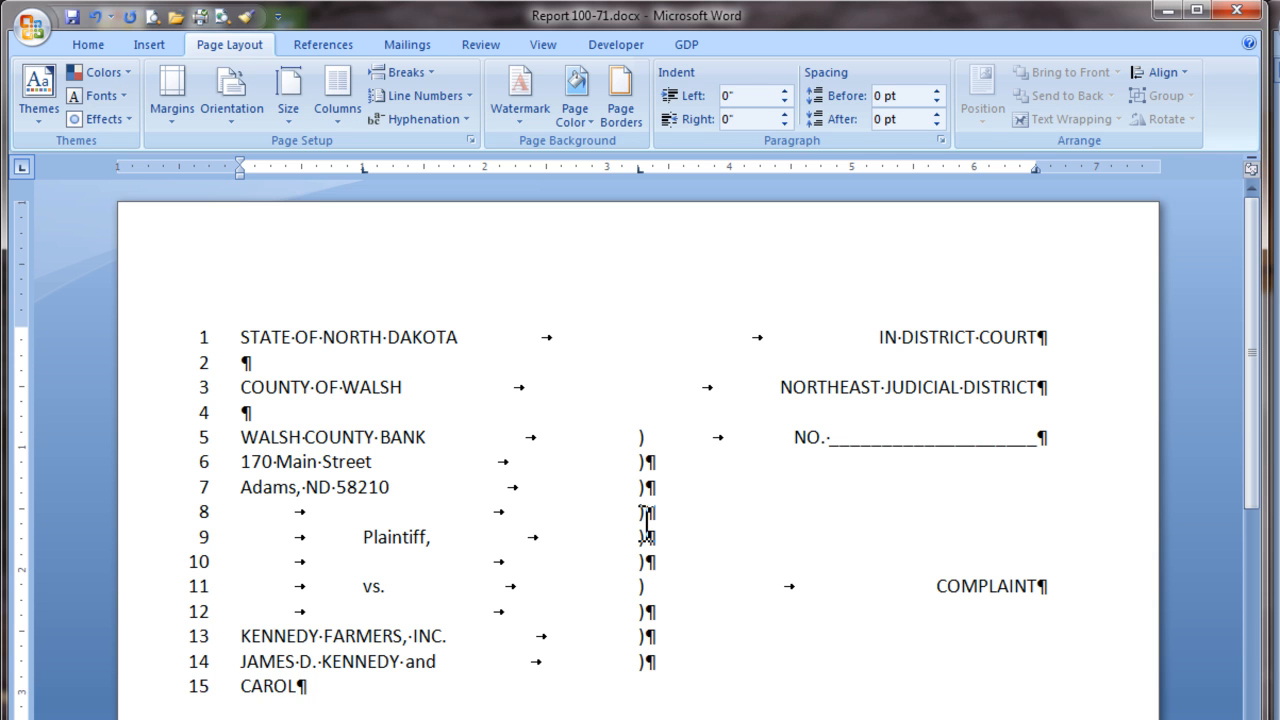
type(" KENNEDY,")
key("Tab")
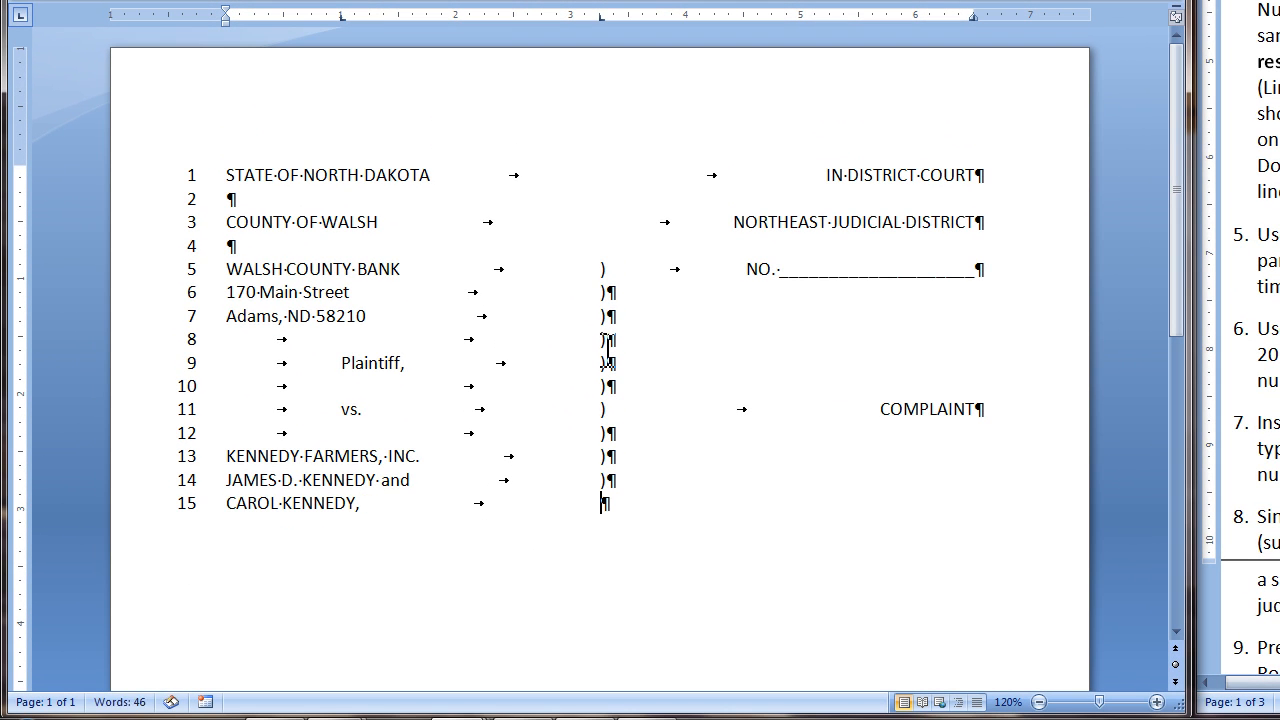
type(")")
Step: Add a parenthesis-only spacer line and a line with "Defendants." at the 1" tab and a closing parenthesis at 3.25"
key("Return")
key("Tab")
key("Tab")
type(")")
key("Return")
key("Tab")
type("Defendants.")
key("Tab")
type(")")
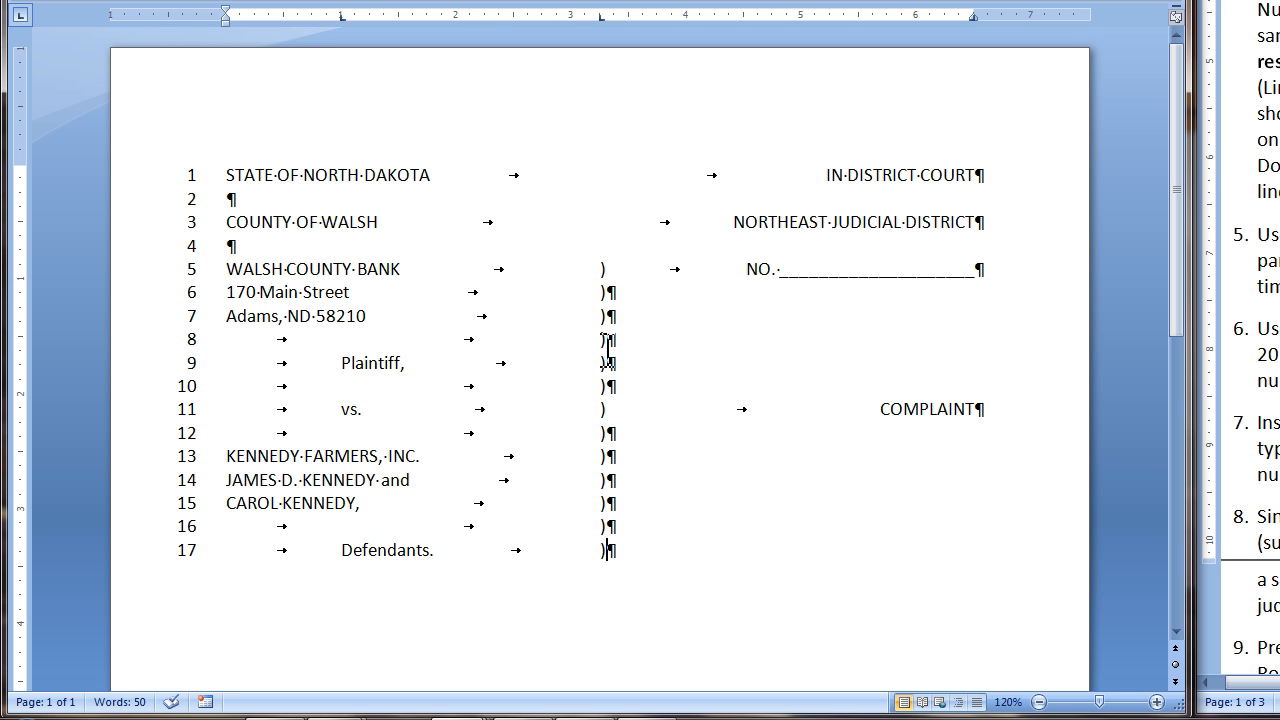
Step: After a blank line, enter "PLAINTIFF FOR ITS CAUSE OF ACTION AND COMPLAINT AGAINST THE DEFENDANTS, COMPLAINS, ALLEGES AND SHOWS TO THE COURT:"
key("Return")
key("Return")
type("PLAINT")
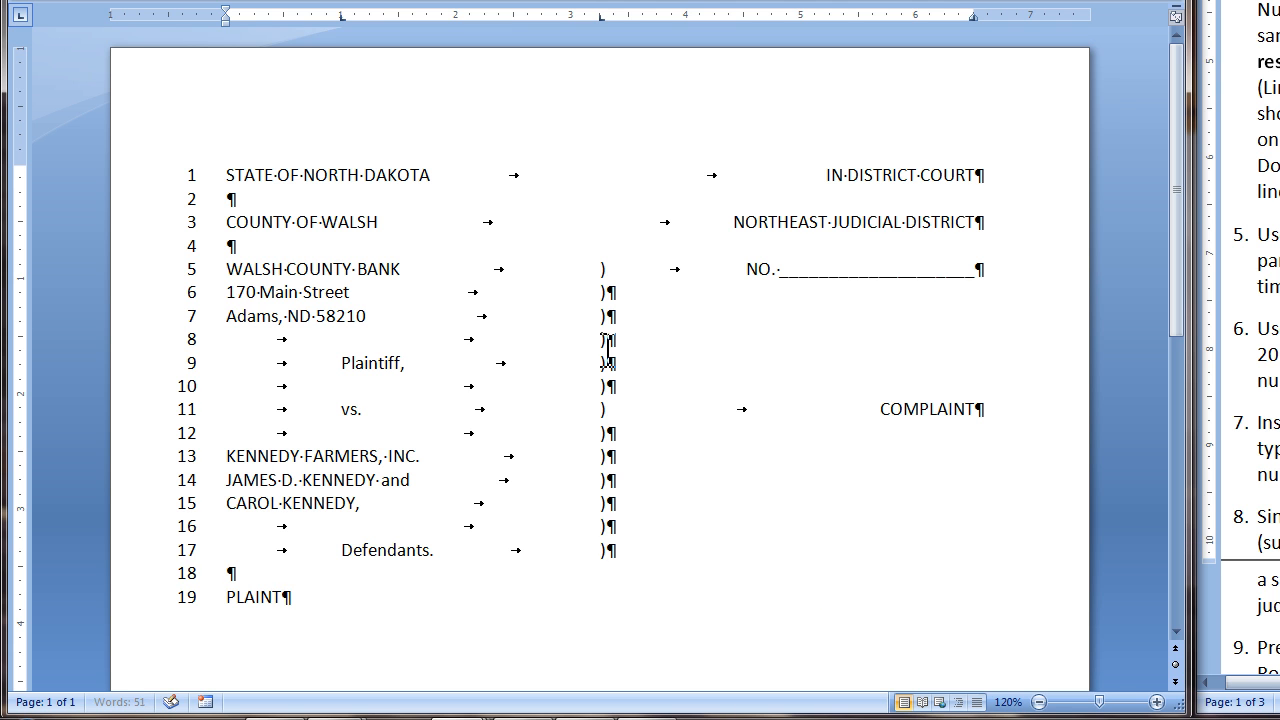
type("IFF FOR ITS CAUSE OF ACTION AND COMPLAINT AGAINST THE DEFENDANTS, COMP")
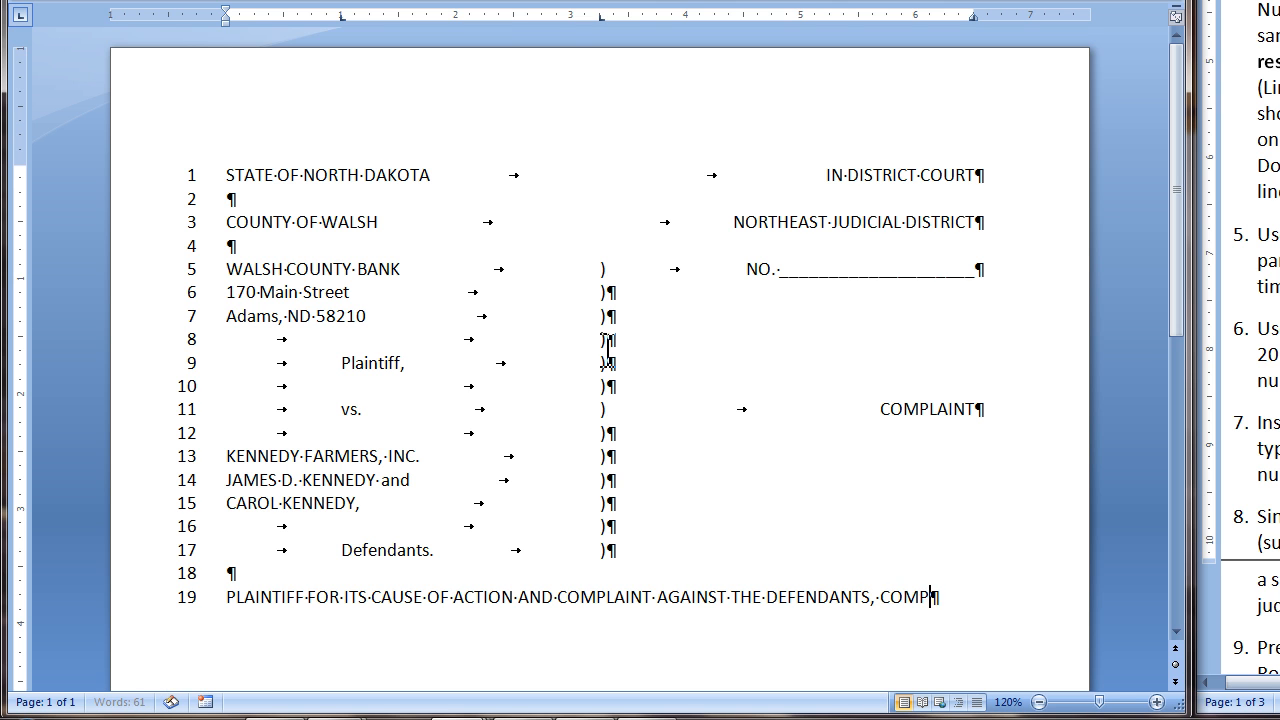
type("LAINS, ALLEGES AND SHOWS TO THE COURT:")
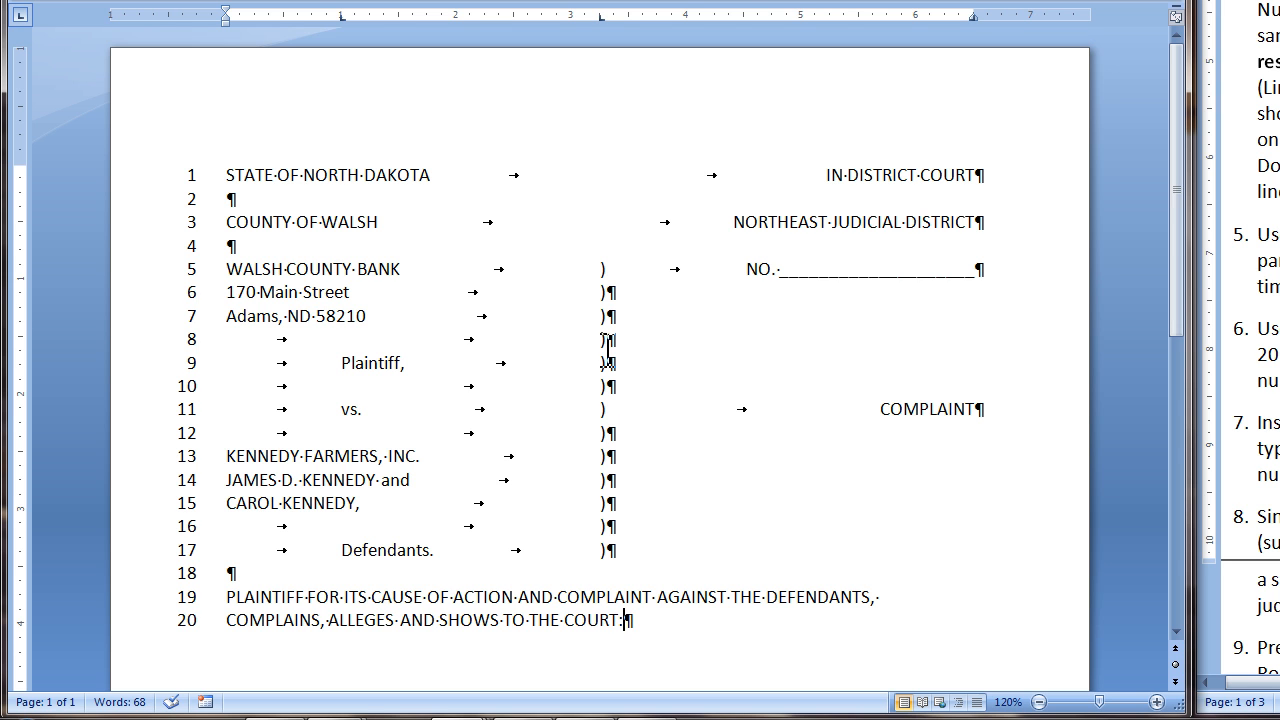
Step: After a blank line, add the centered Roman numeral "I." and return the following line to left alignment
key("Return")
key("Return")
key("ctrl+e")
type("I.")
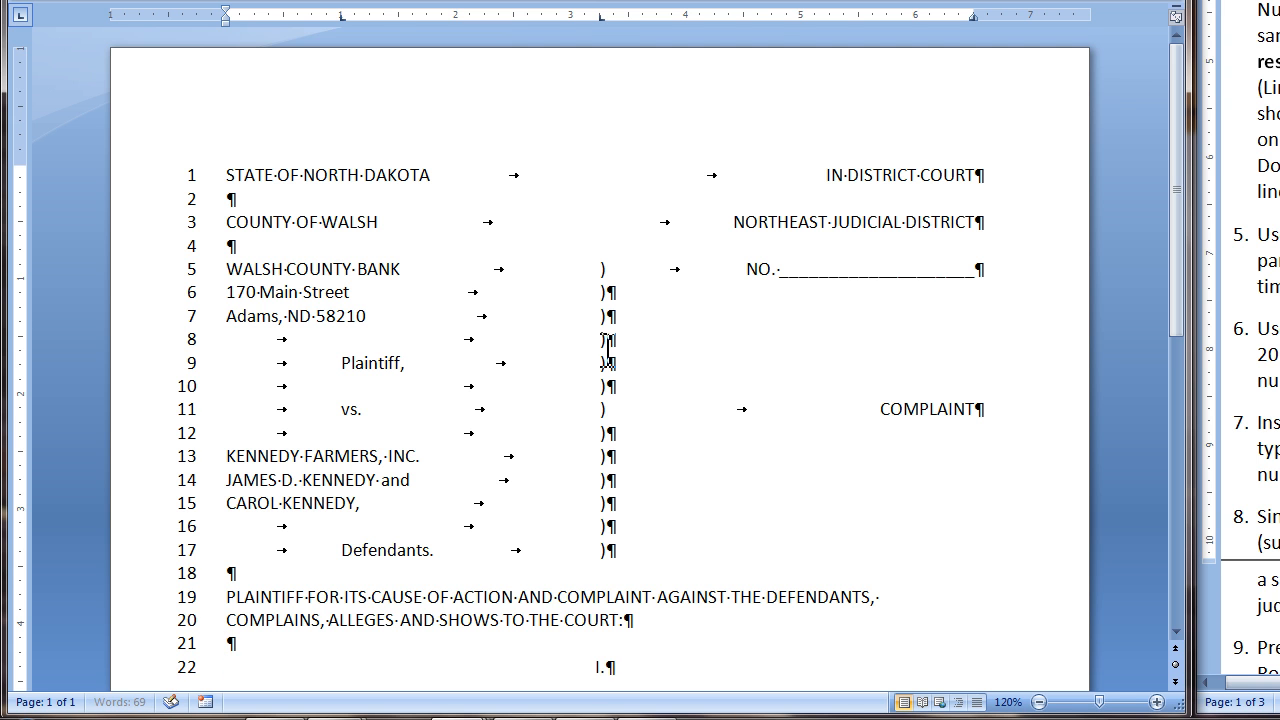
key("Return")
key("ctrl+l")
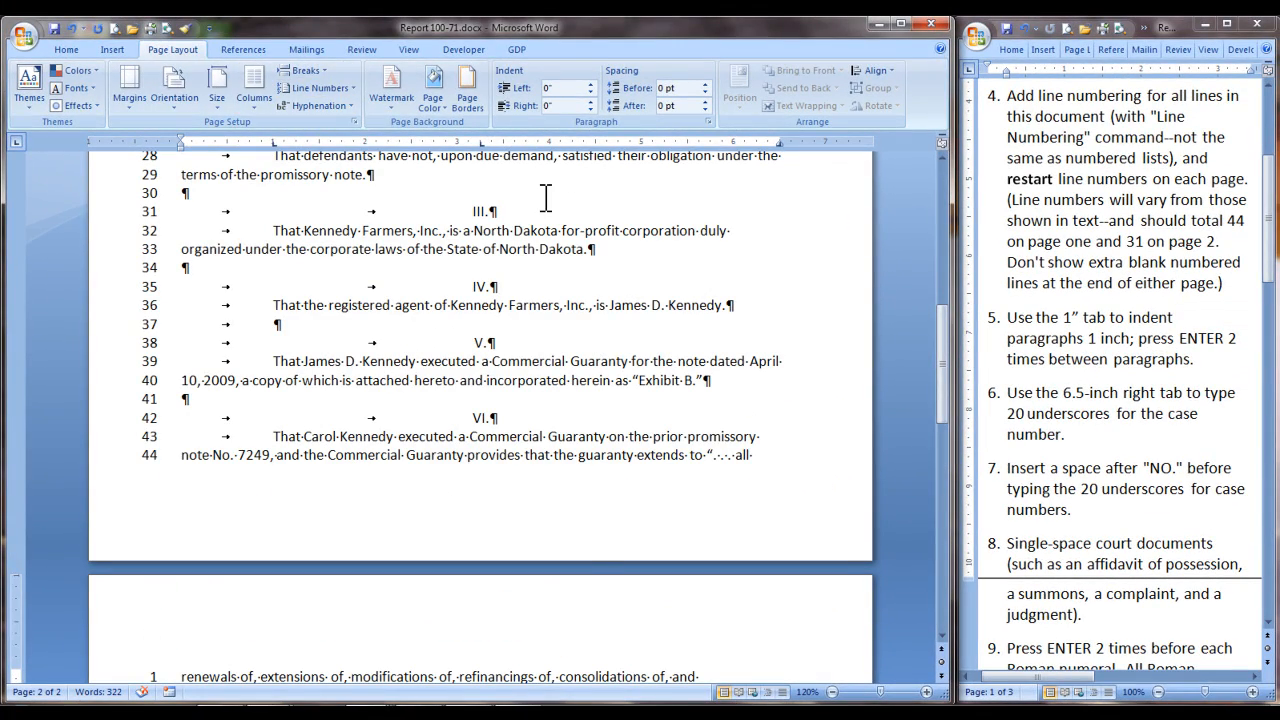
Step: Hide the formatting marks and indent the first line of the paragraph under "I." to the 1" tab
key("ctrl+shift+8")
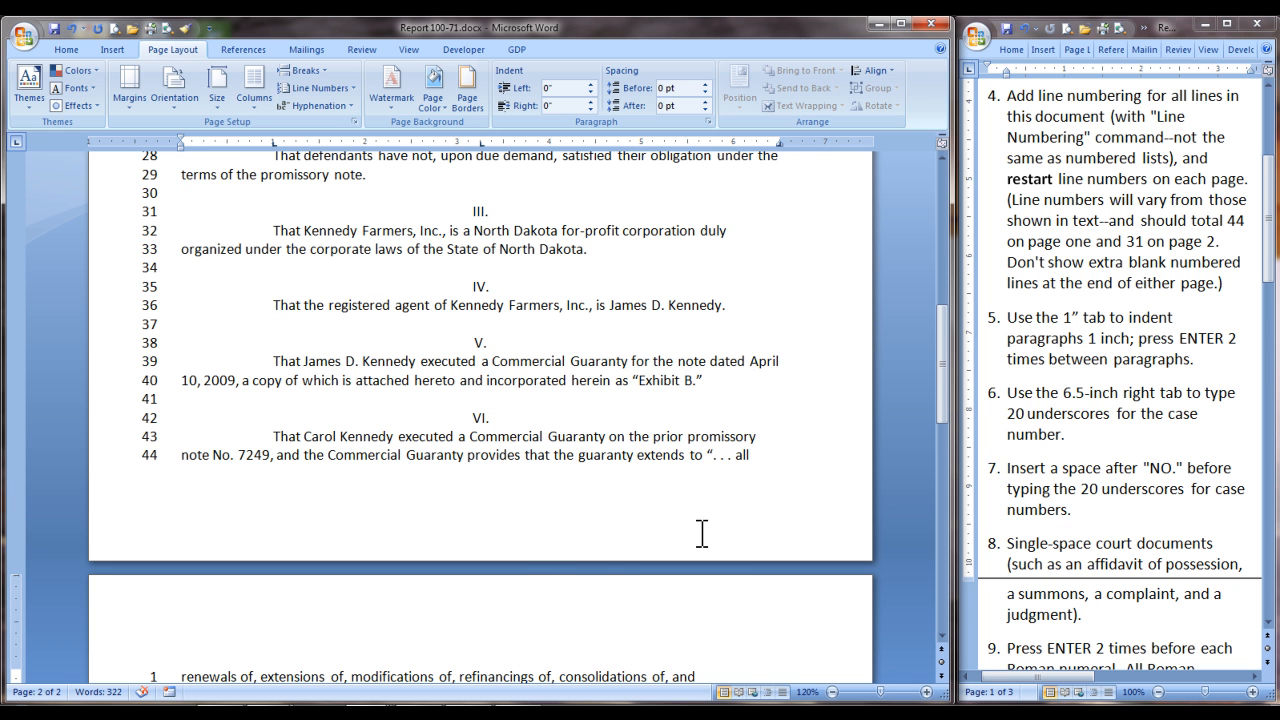
scroll(702, 533, "up", 3)
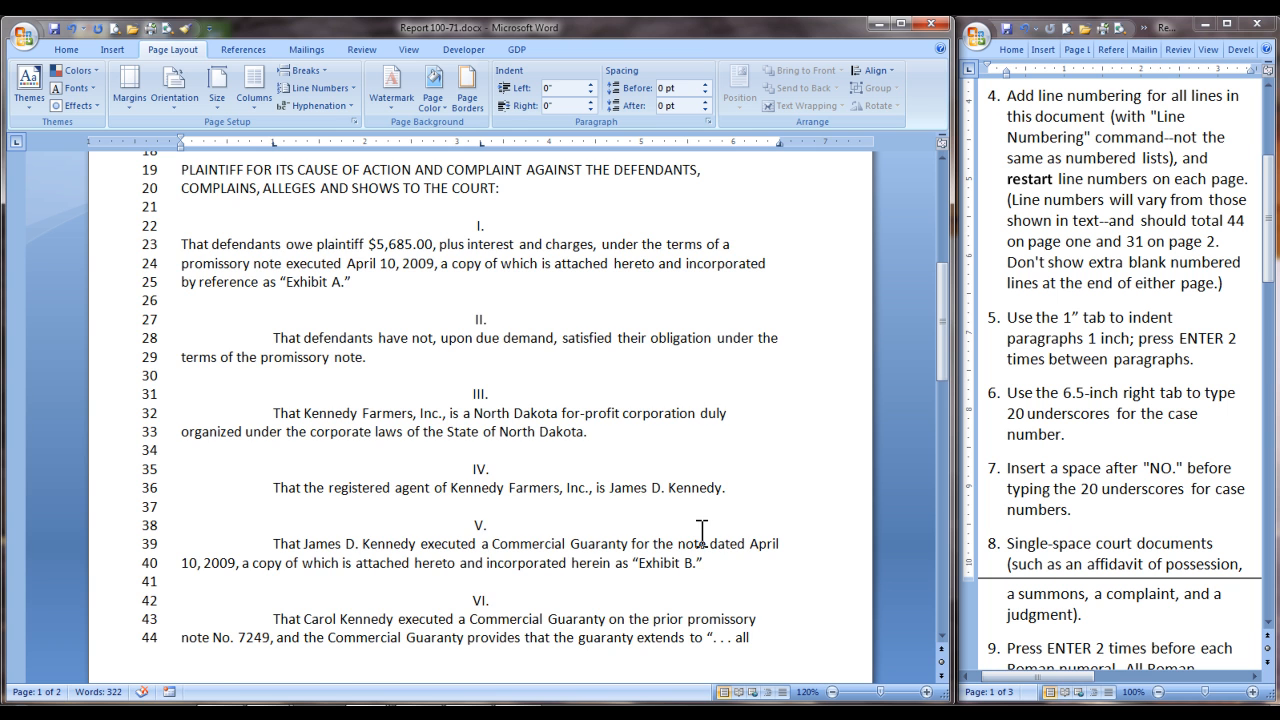
scroll(702, 533, "up", 1)
left_click(181, 290)
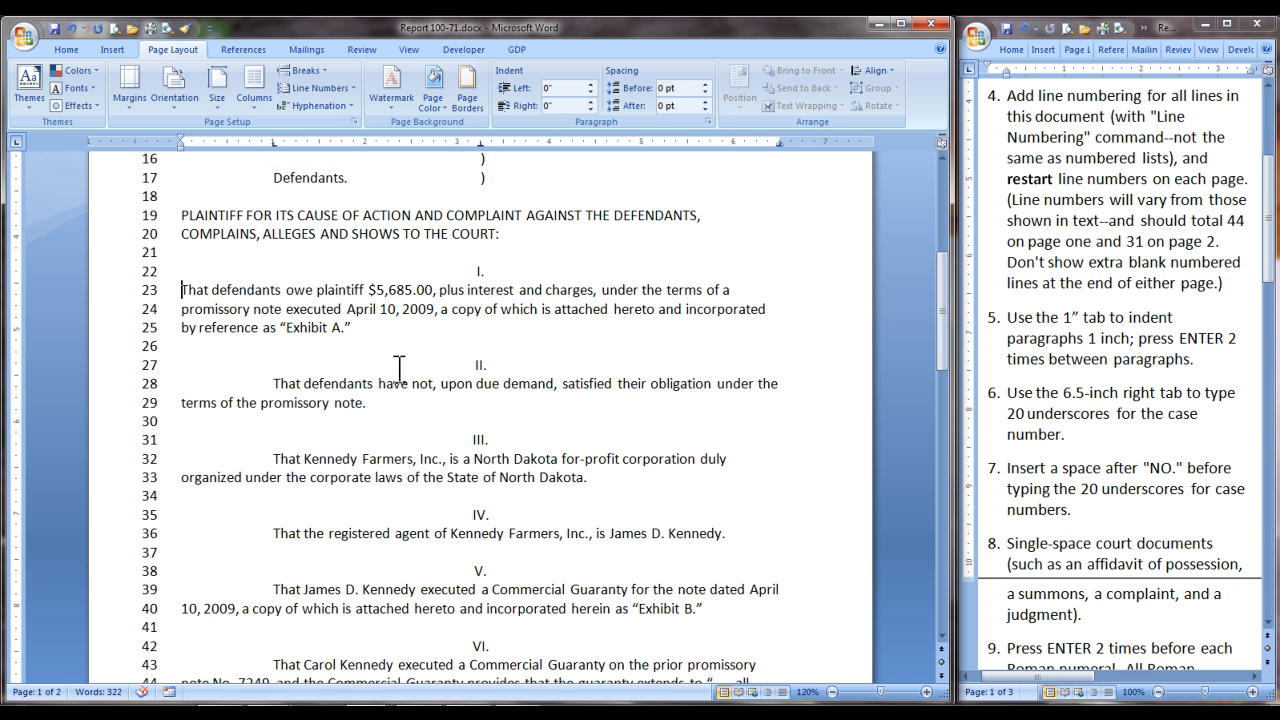
key("Tab")
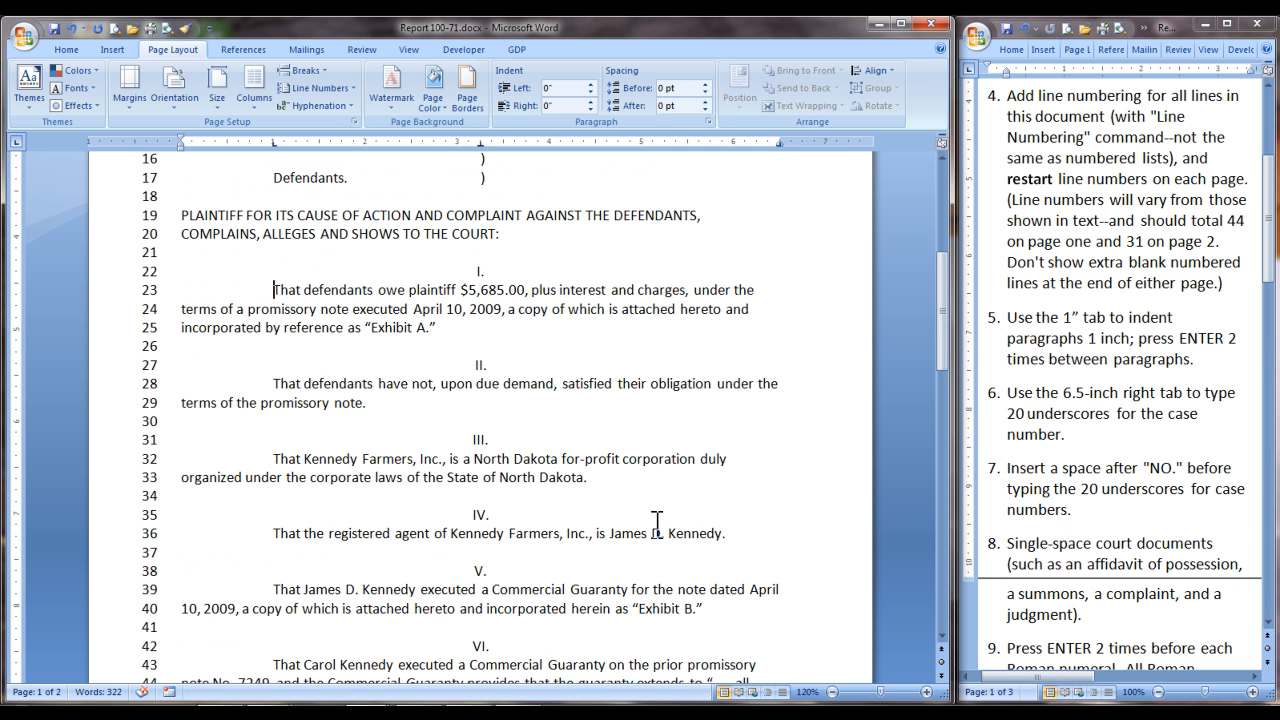
Step: Below paragraph VIII, enter "WHEREFORE, PLAINTIFF DEMANDS JUDGMENT AGAINST THE DEFENDANTS, AND EACH OF THEM, AS FOLLOWS:" after a blank line, indented at the 1" tab
scroll(658, 520, "down", 2)
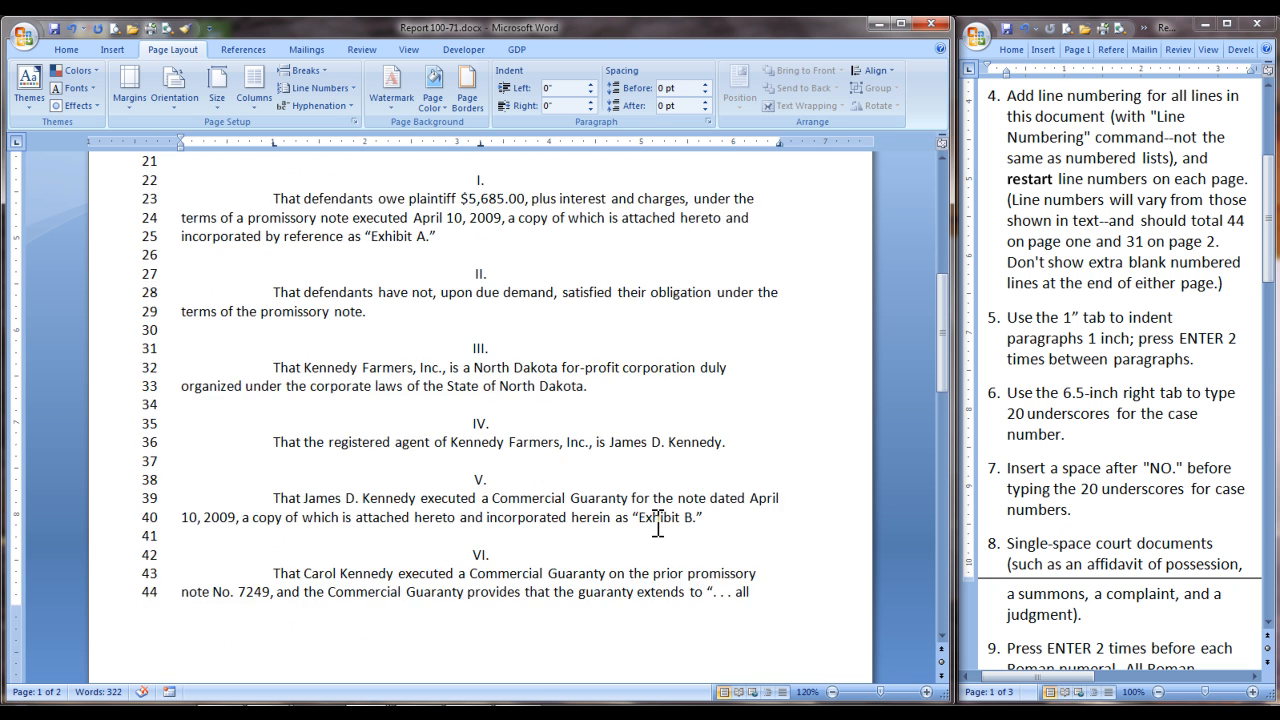
scroll(658, 520, "down", 2)
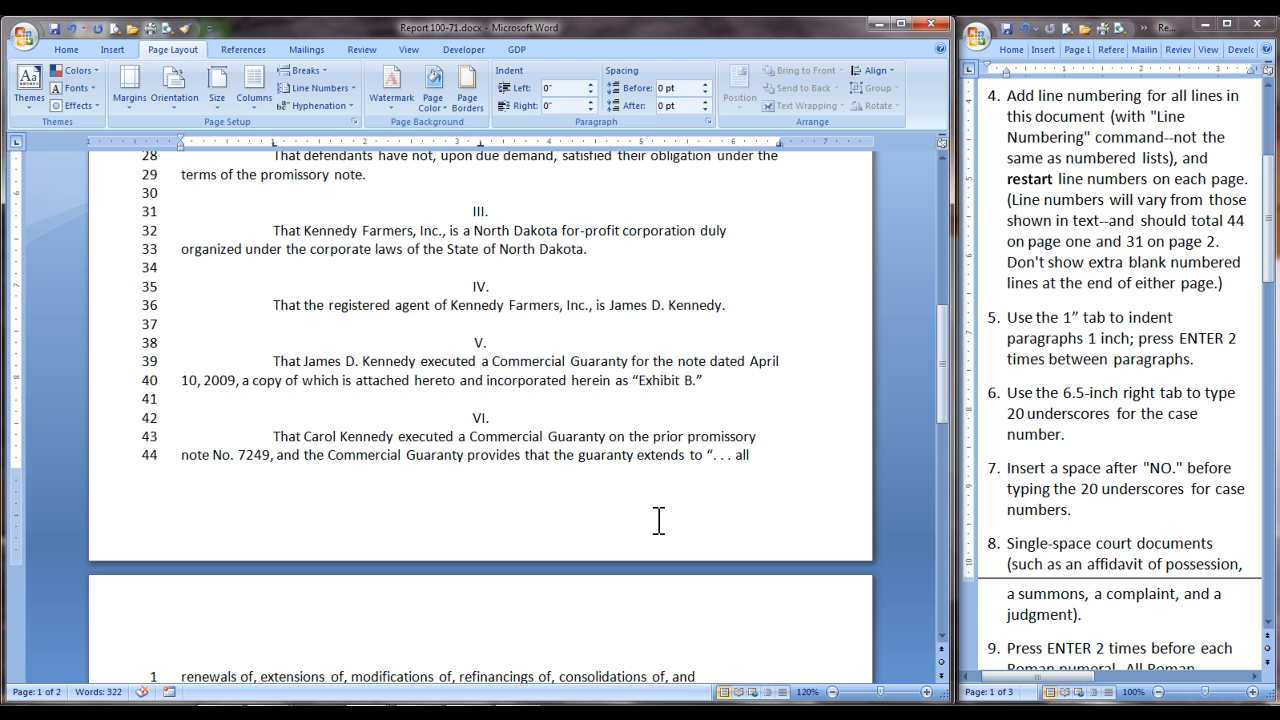
scroll(658, 520, "down", 6)
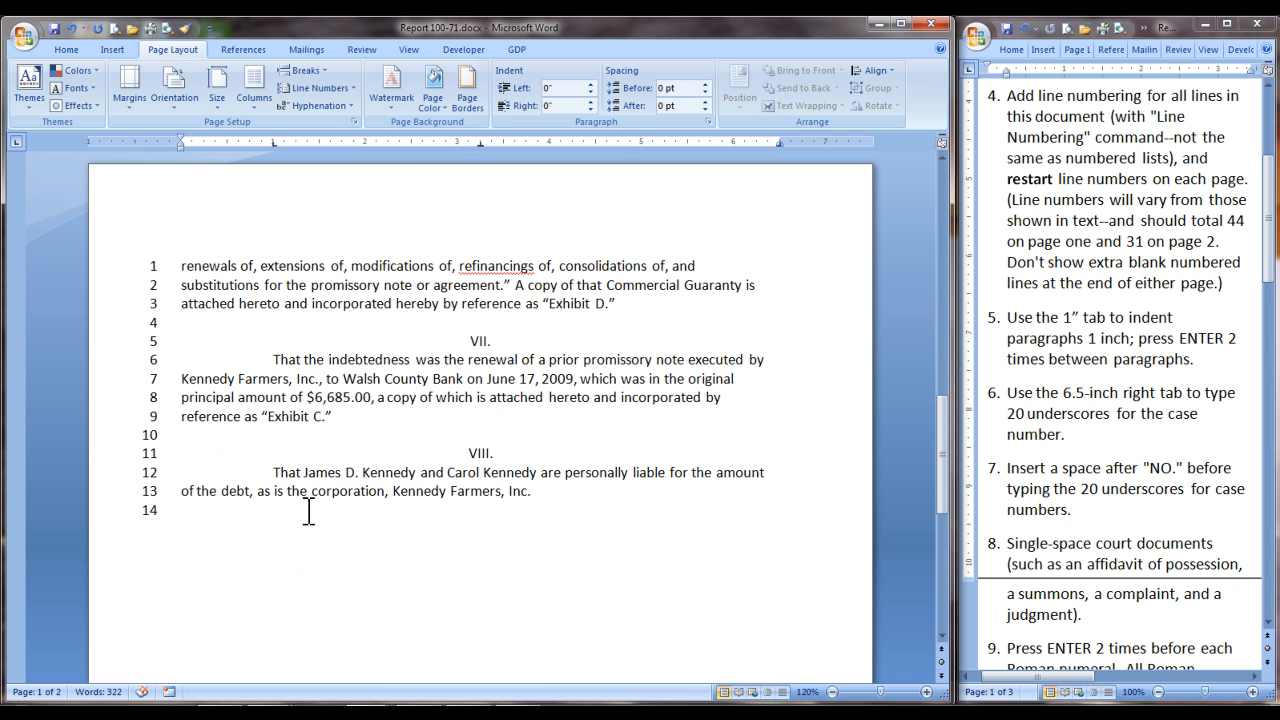
left_click(201, 542)
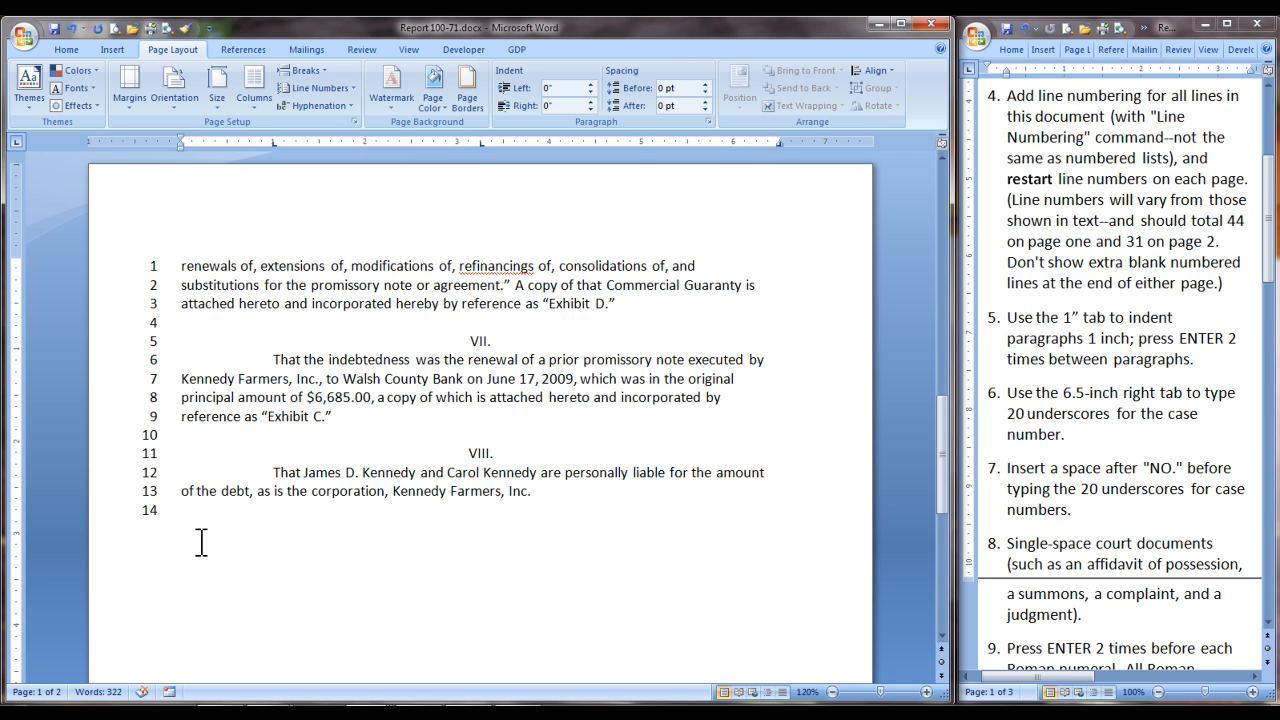
key("Return")
key("Tab")
type("WHEREFORE, PLAINTIFF DEMANDS JUDGMENT AGAINST THE DEFENDAN")
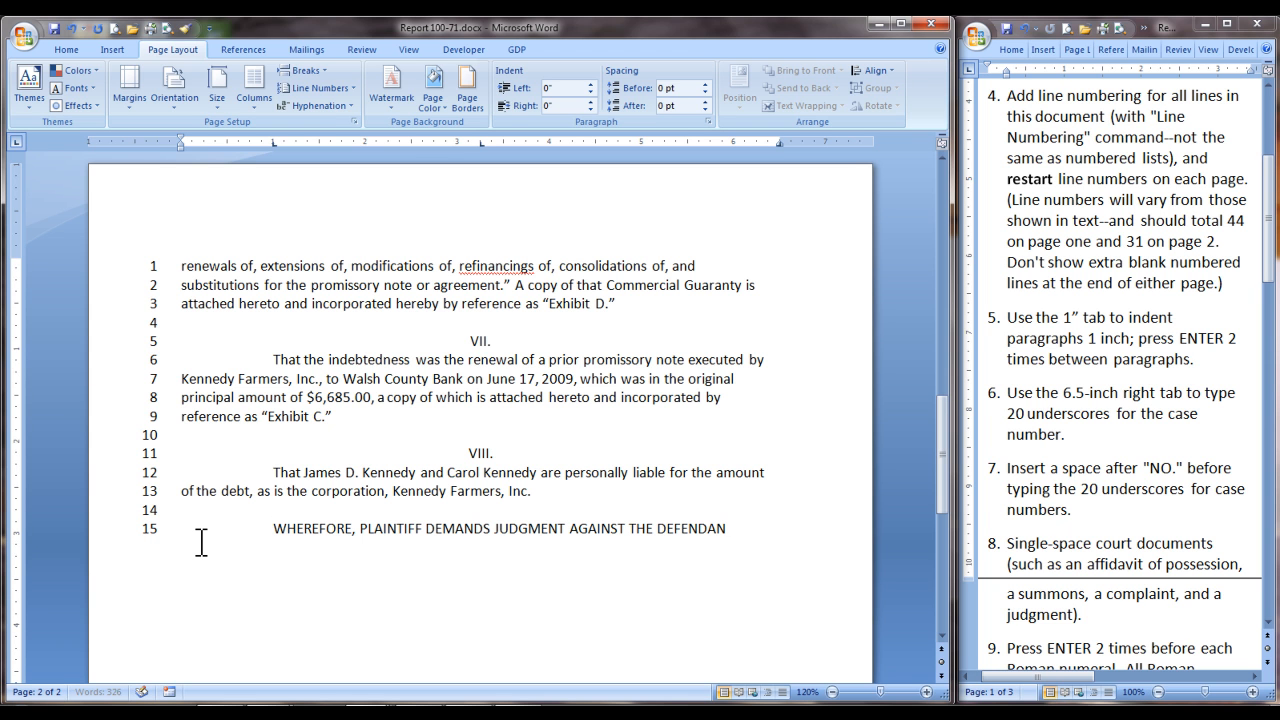
type("TS, AND EACH OF THEM, AS FOLLOWS:")
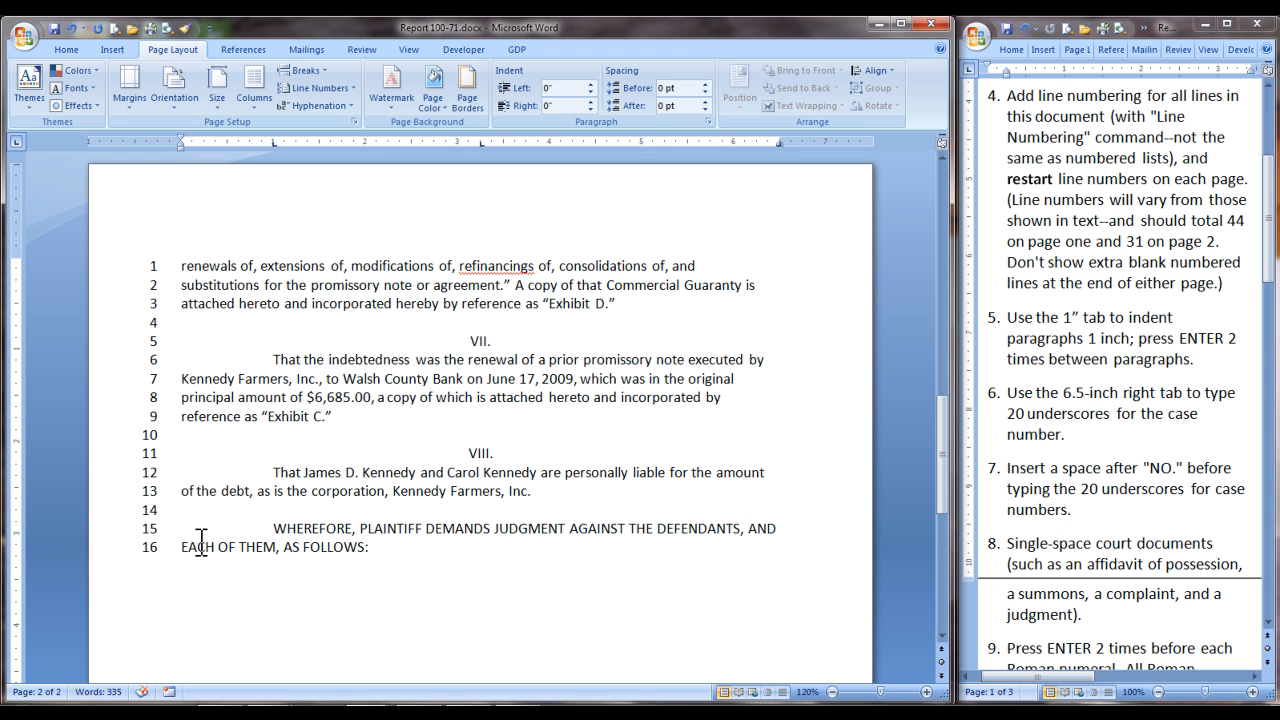
Step: After a blank line, enter the demand for $3,585.00 plus interest from April 10, 2010, at 10.75% per annum, and for costs, late charges, and disbursements
key("Return")
key("Return")
left_click_drag(1268, 219, 1268, 426)
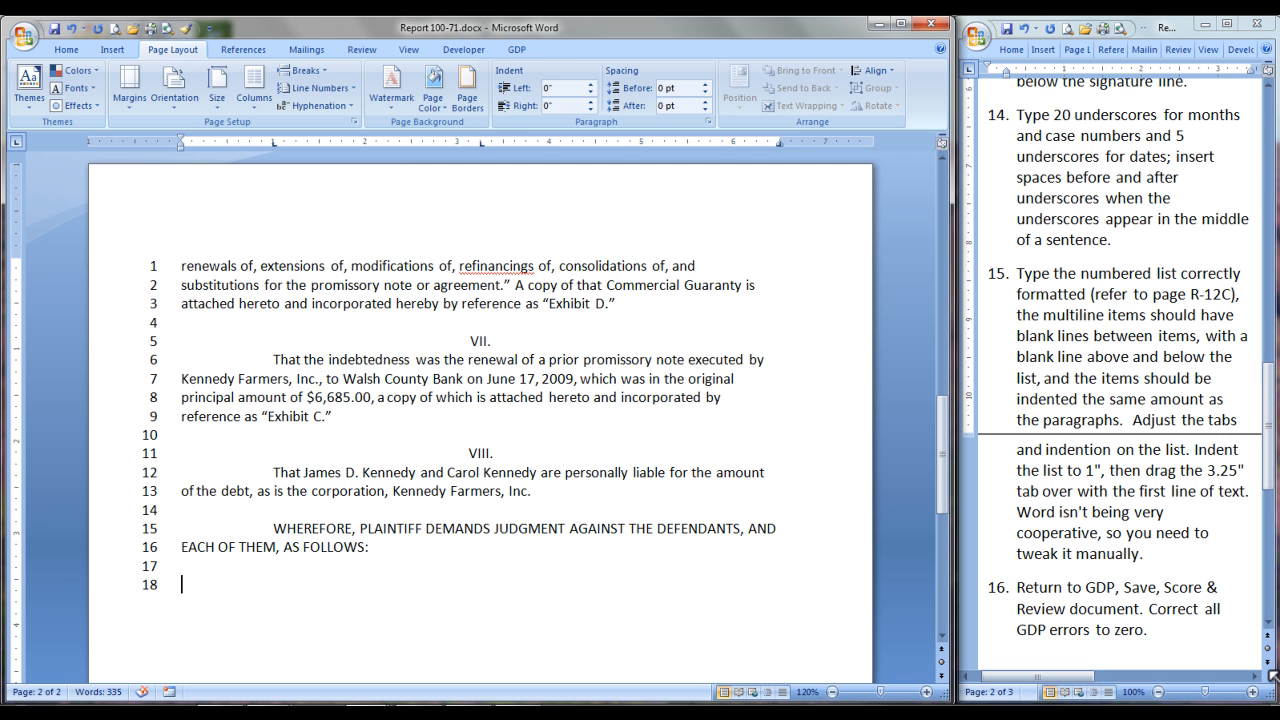
type("For the amount of $3,585.00, plus interest on that amount from and after April 10, 2010, at the")
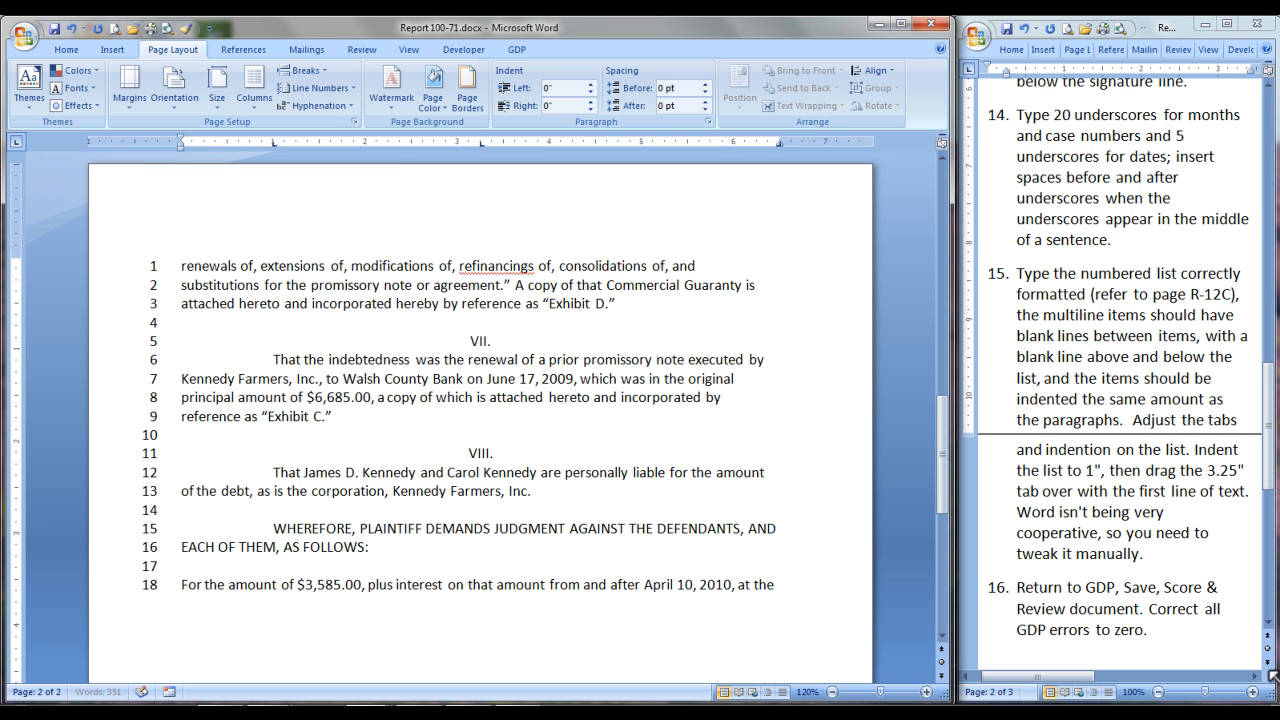
type(" rate of 10.75% per annum; and for its costs, late charges, and disbursements in this action;")
Step: After a blank line, enter "For such other and further relief as the Court may deem appropriate." and leave a blank line below it
key("Return")
key("Return")
type("For such other and further relief as the Court may deem appropriate.")
key("Return")
key("Return")
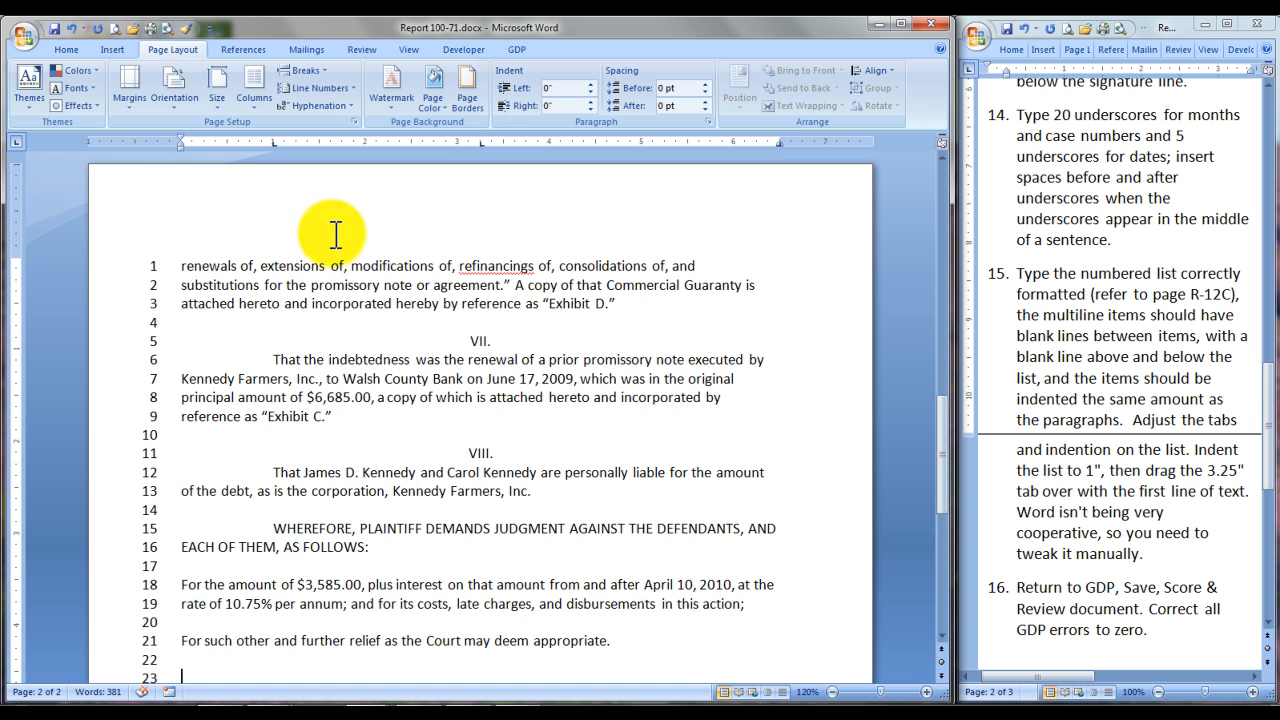
Step: Format the two demand paragraphs as a numbered list and indent the list so its numbers align at 1"
scroll(340, 250, "down", 3)
left_click_drag(180, 402, 649, 462)
left_click(67, 50)
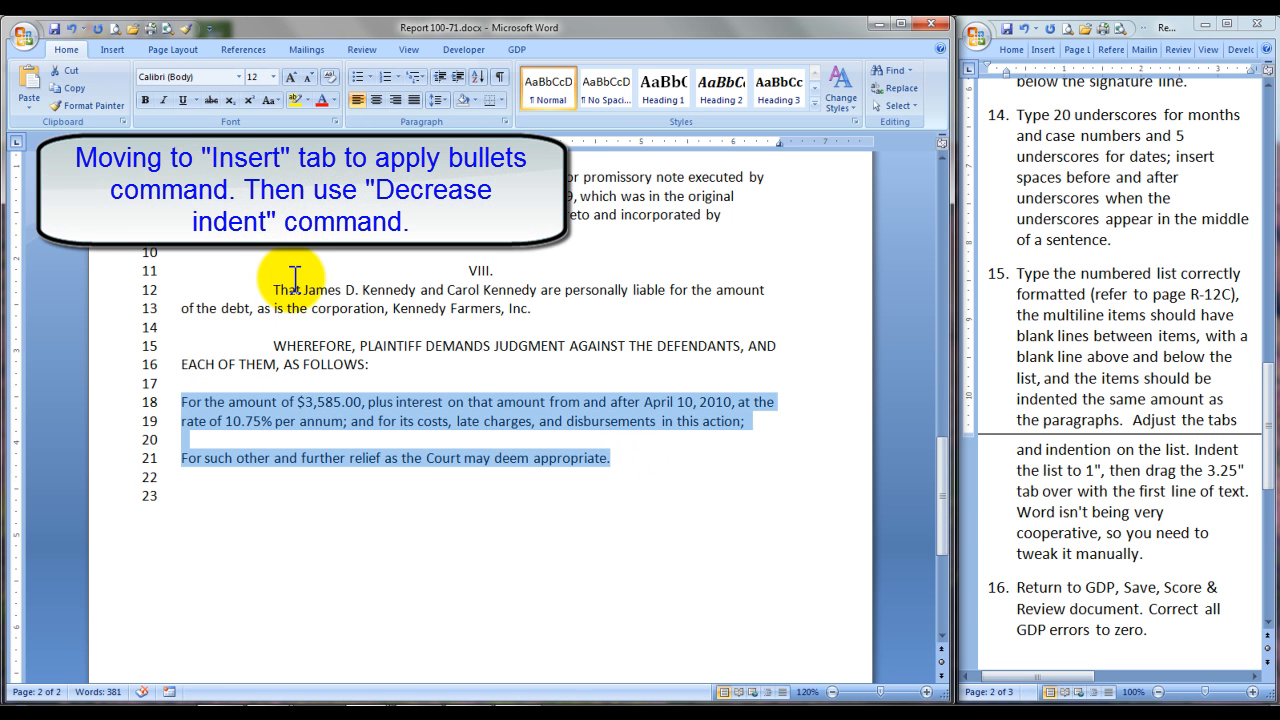
left_click(386, 77)
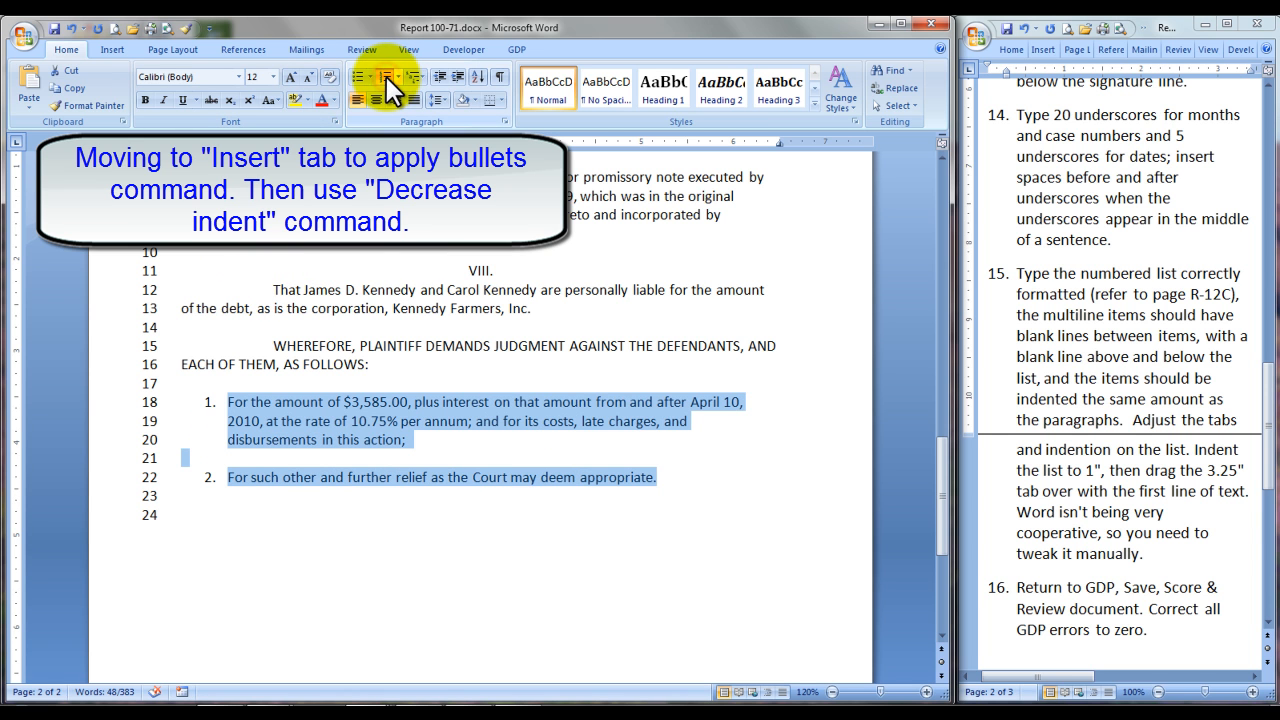
left_click(457, 78)
left_click(457, 78)
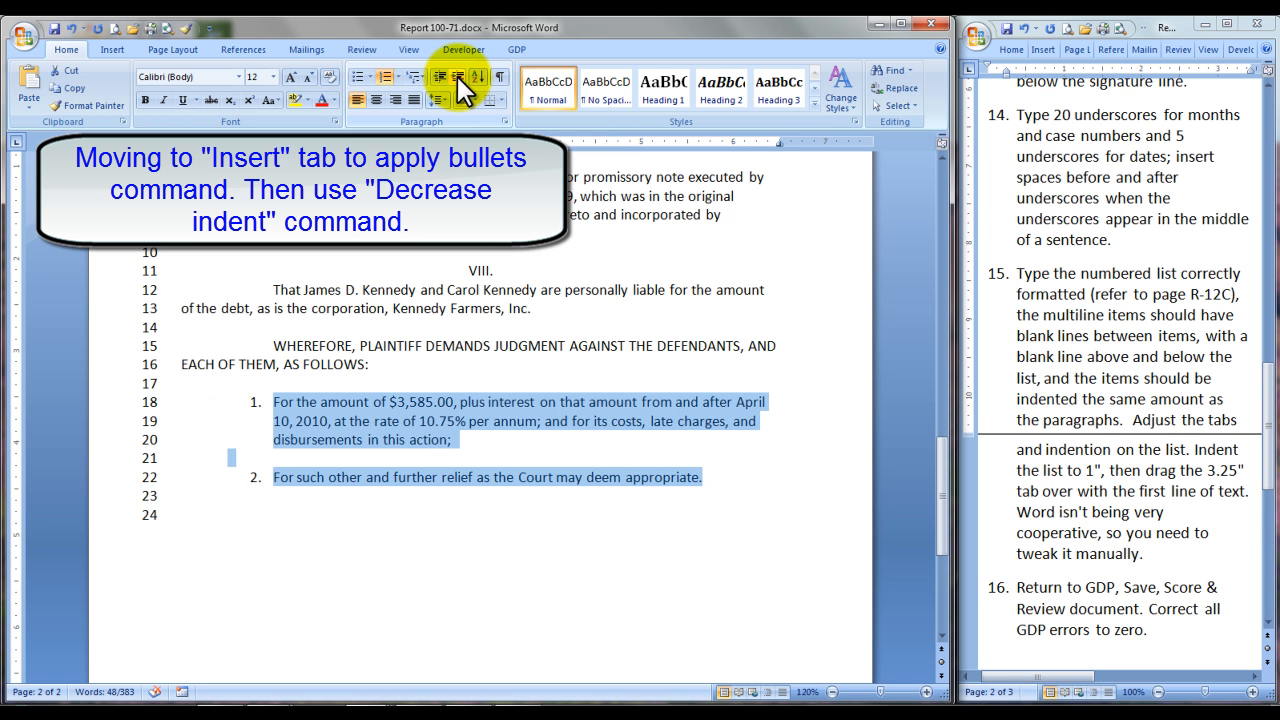
left_click(457, 76)
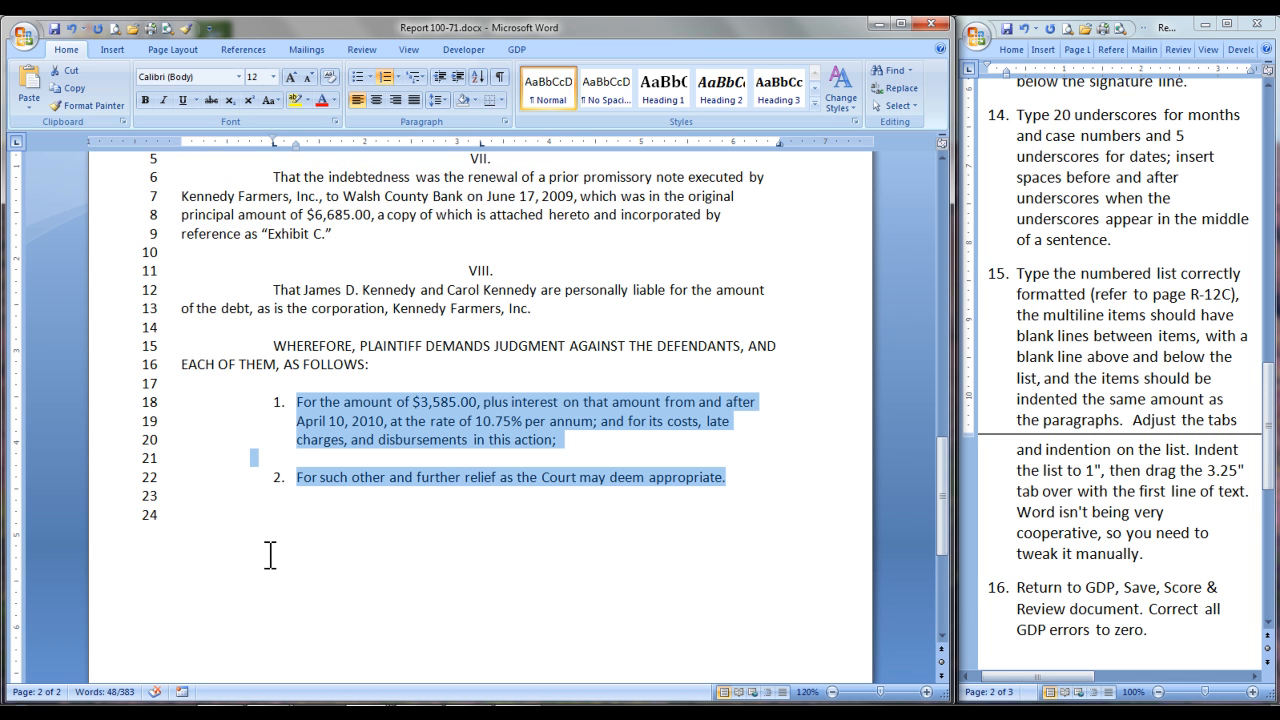
Step: Below the numbered list, enter "SIGNED this _____ day of December, 2010." at the 1" tab
left_click(210, 516)
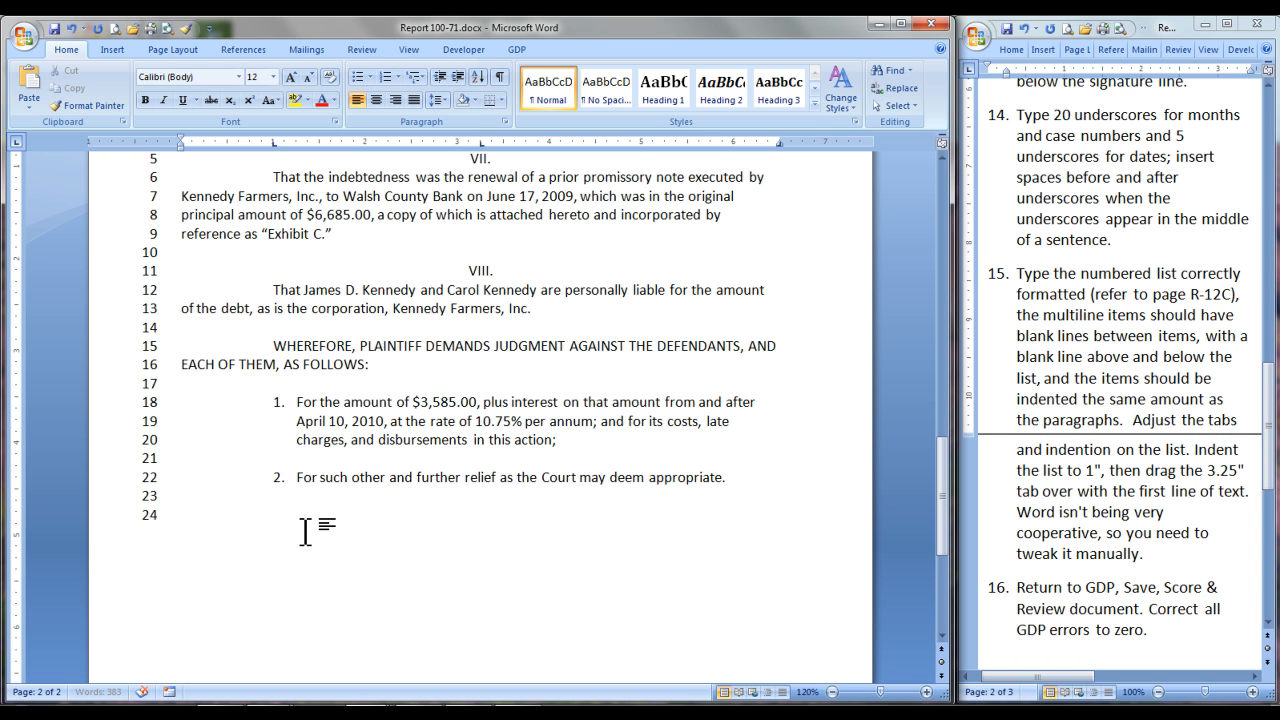
type("SIGNED this _____ day of December, 2010.")
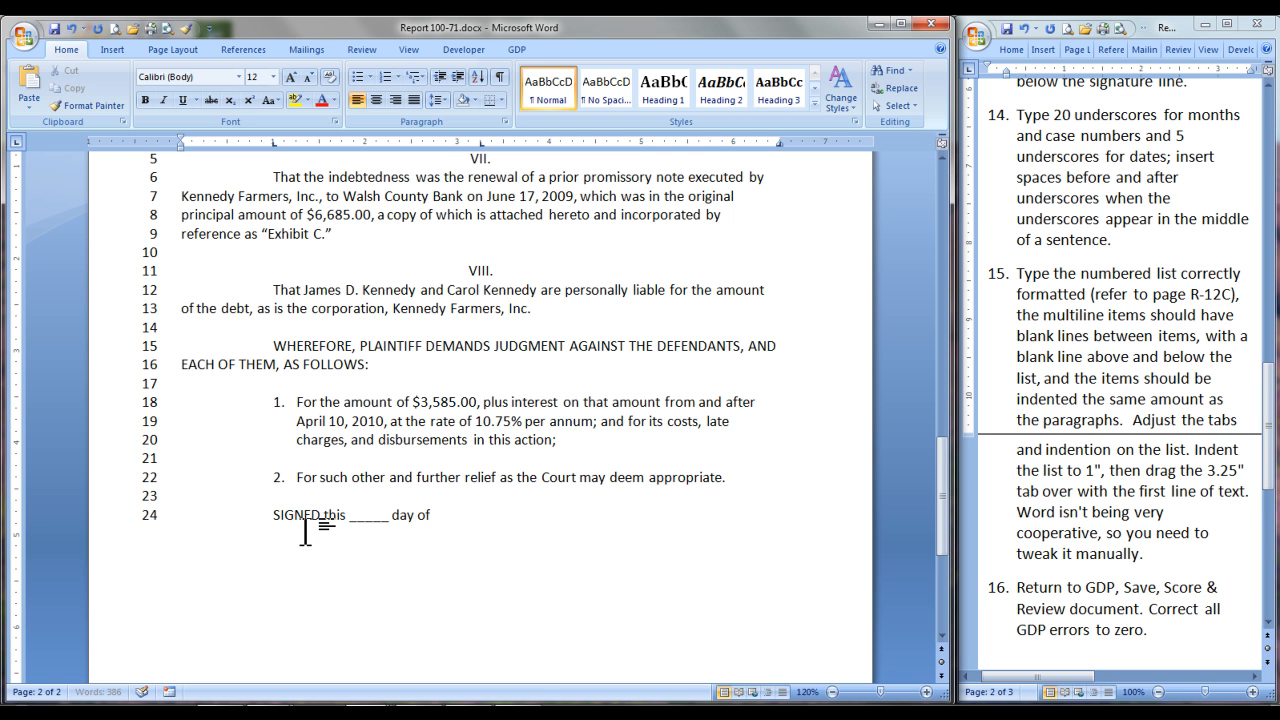
Step: After a blank line, add an underscore signature line running from the 3.25" tab to the 6.5" right margin
key("Return")
key("Return")
key("Tab")
type("_________________________")
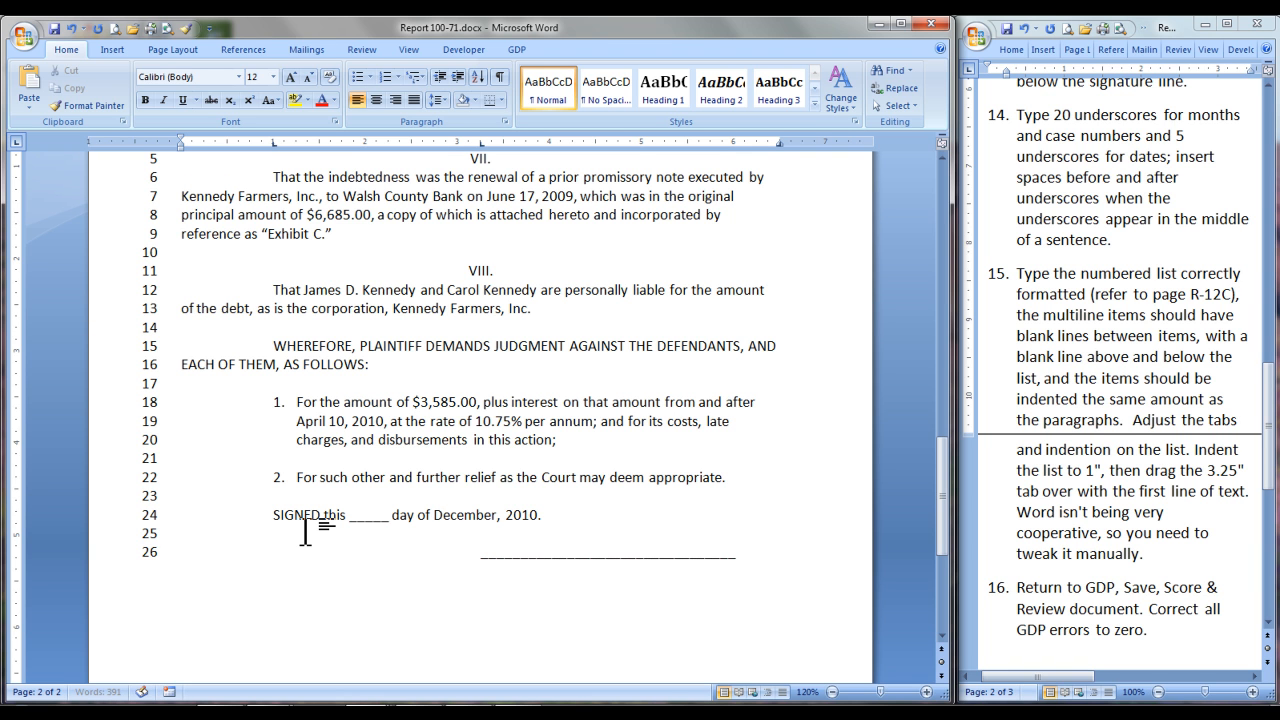
type("_______")
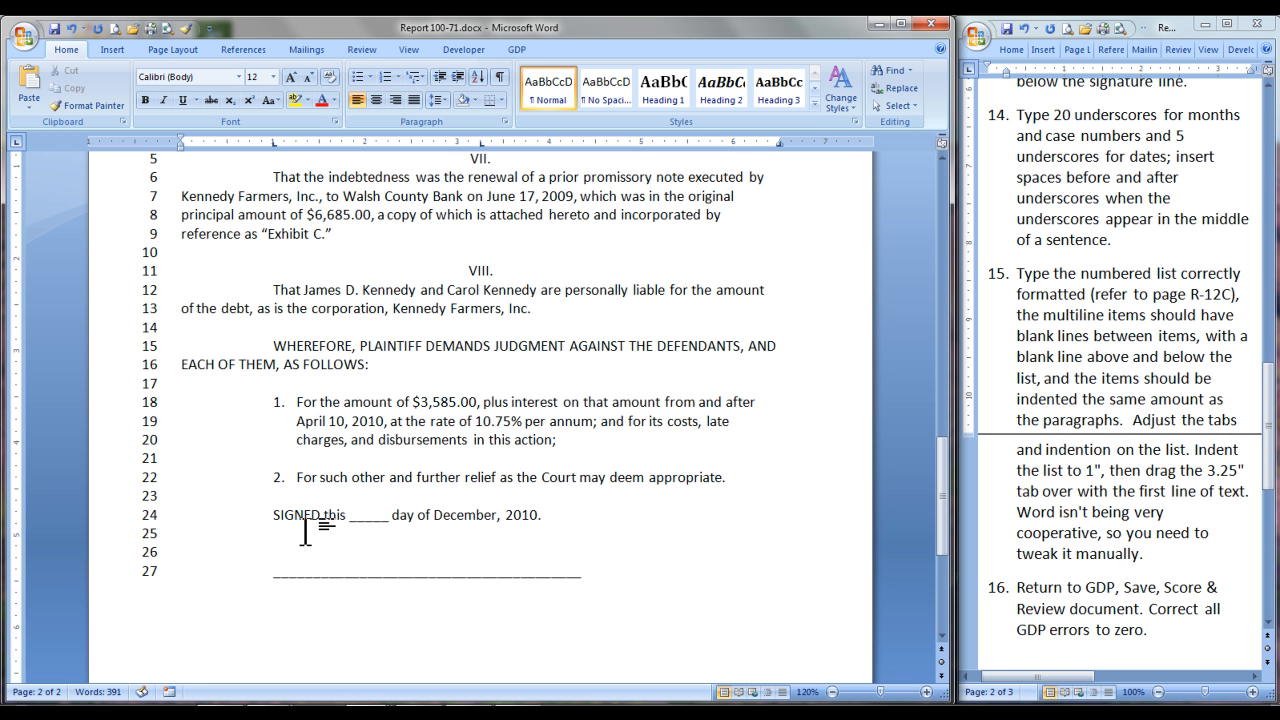
key("BackSpace")
Step: Below the signature line, enter the attorney's full name at the 3.25" tab and "Attorney-at-Law" at the 6.5" right tab
key("Return")
key("Tab")
type("Haro")
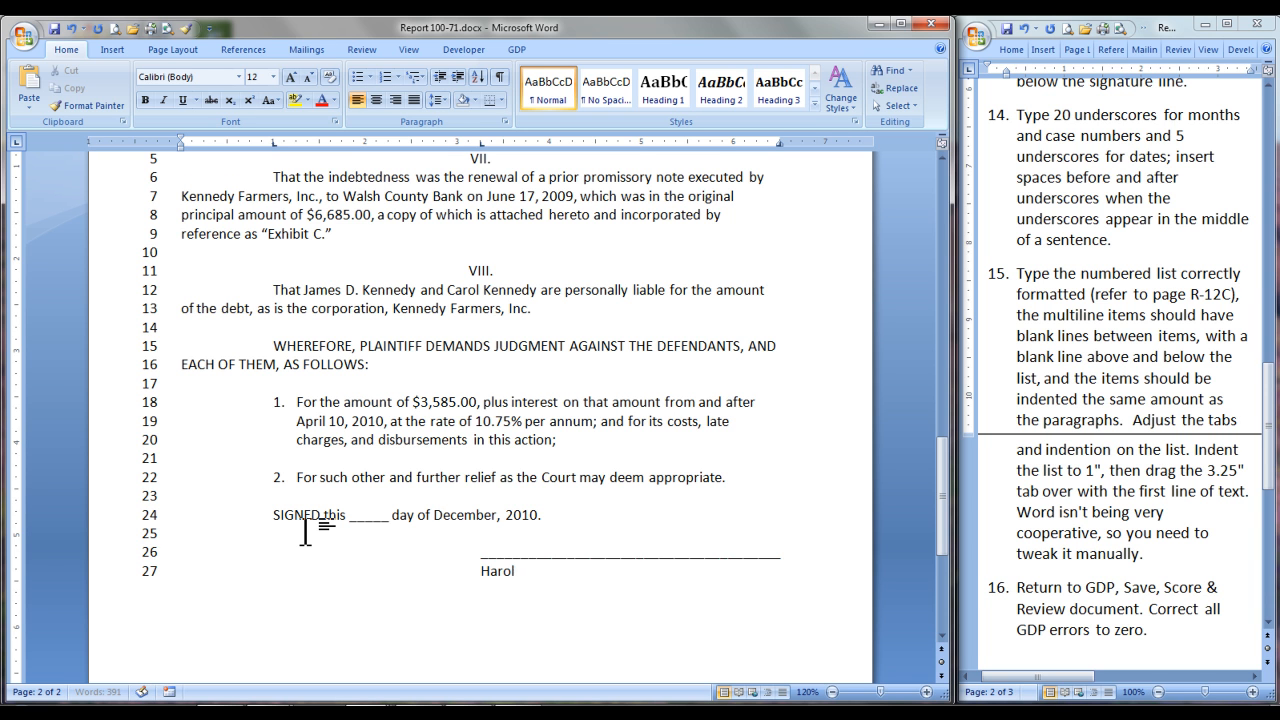
type("ld E. Jensen")
key("Tab")
type("Attorney-at-Law")
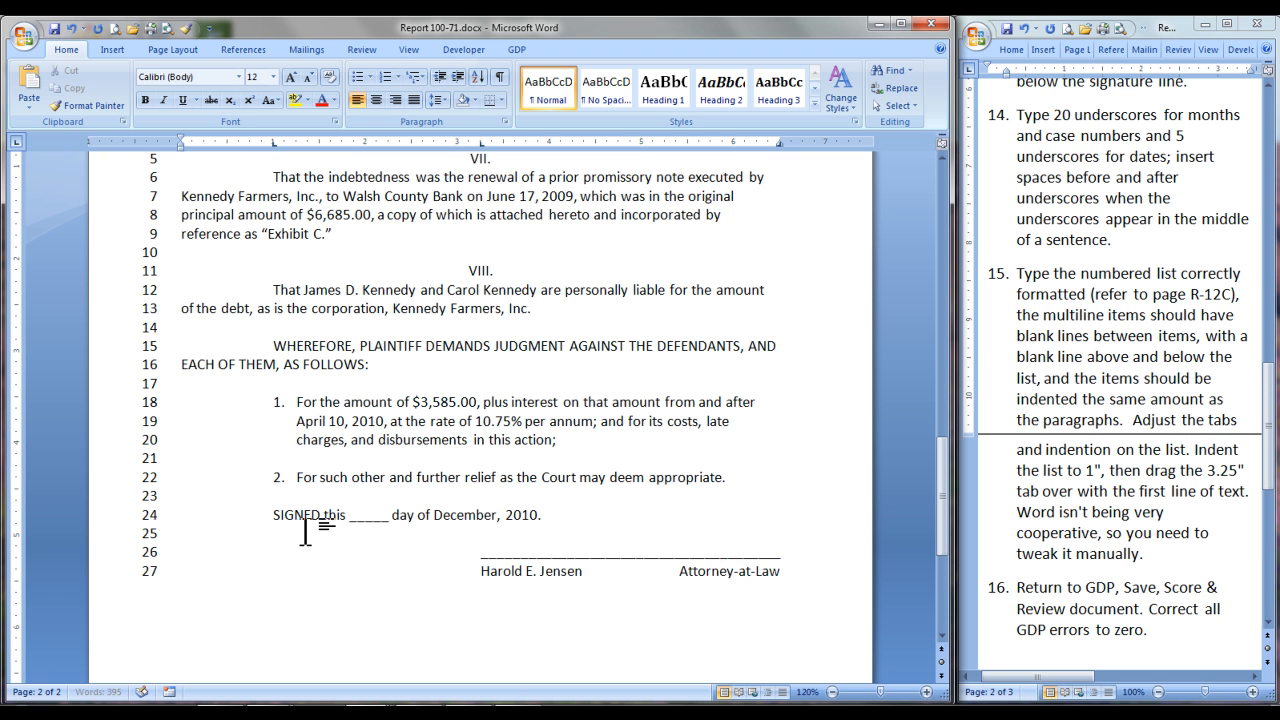
Step: Add the attorney's street address and the city, state and ZIP code on two lines at the 3.25" tab
key("Return")
key("Tab")
type("405 1st Street")
key("Return")
type("Adams, ND 58210")
Step: Add the attorney's telephone line and "Attorney for Plaintiff" on separate lines at the 3.25" tab
key("Return")
type("Telephone: (701) 555-4832")
key("Return")
type("Attorney for Plaintiff")
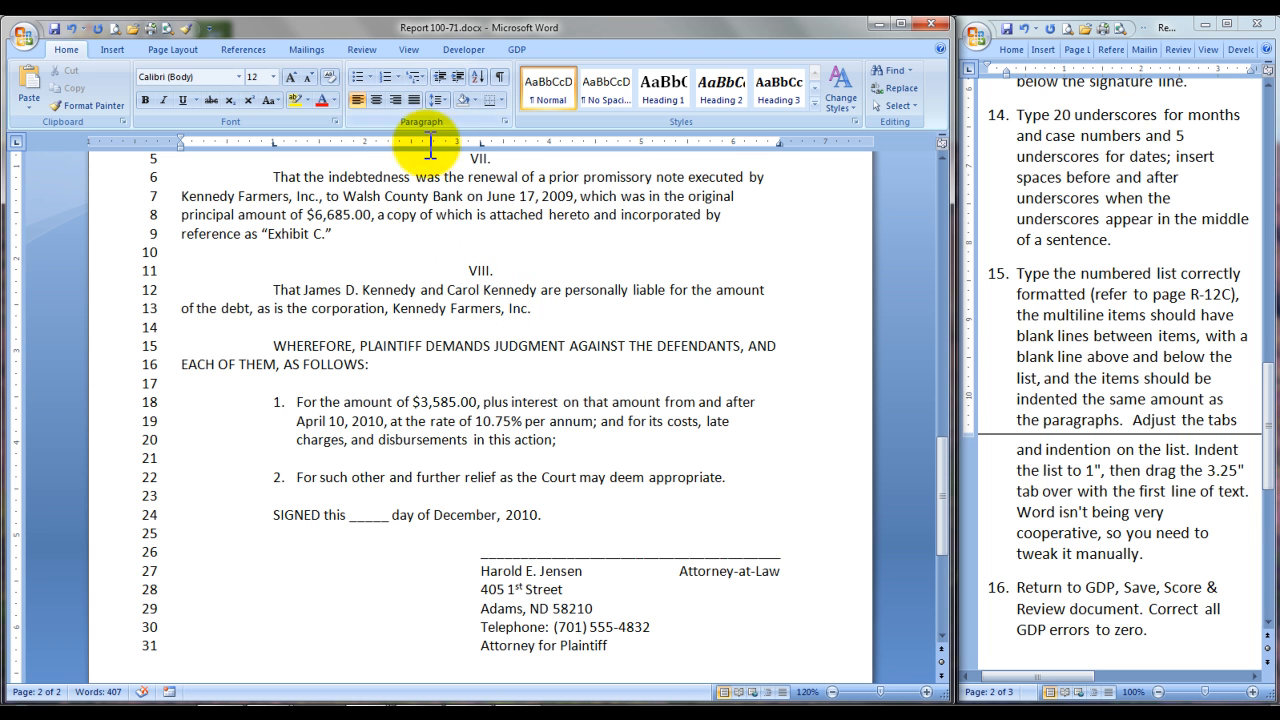
Step: Insert centered page numbers at the bottom of the pages in the Plain Number 2 style and close the footer
left_click(113, 49)
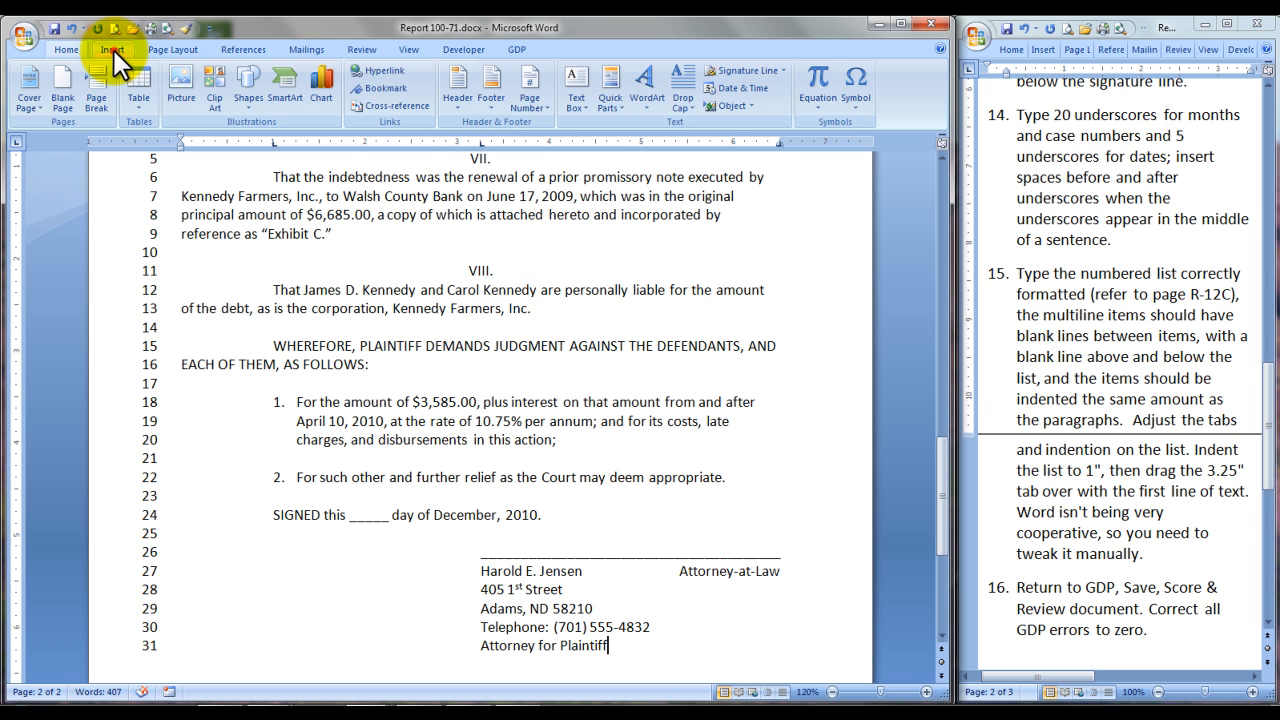
left_click(529, 100)
left_click(597, 141)
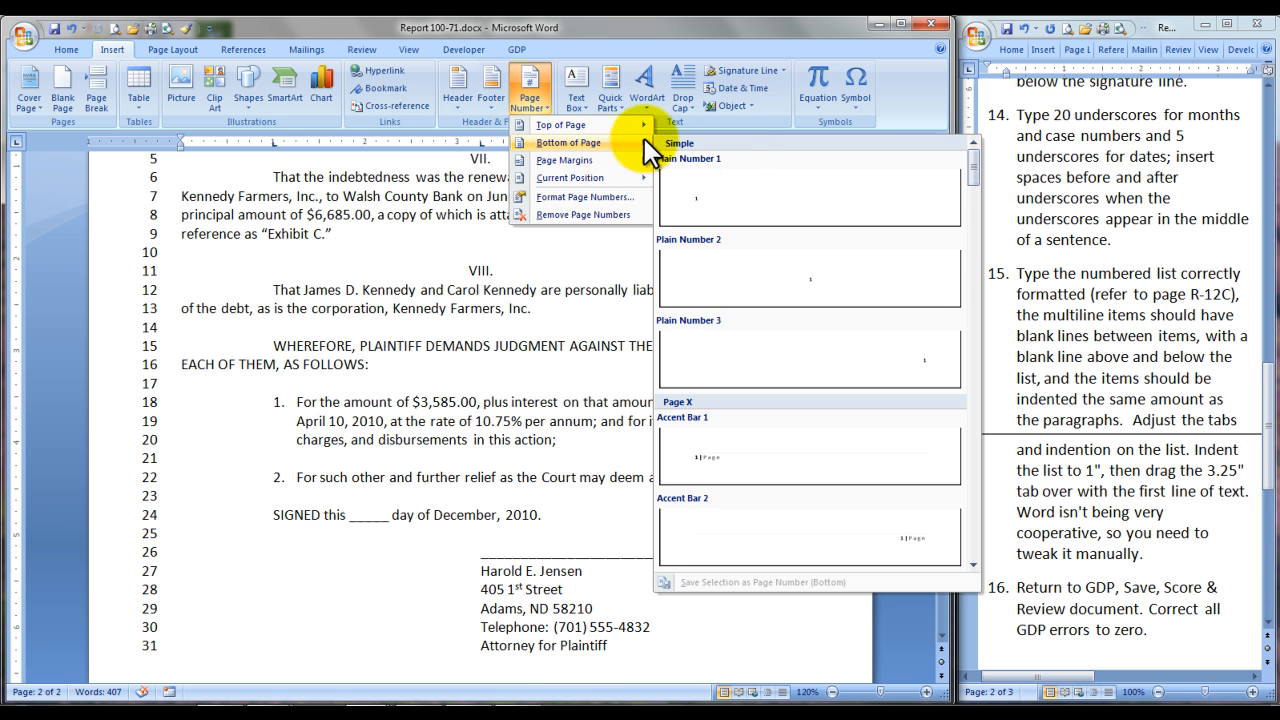
left_click(772, 268)
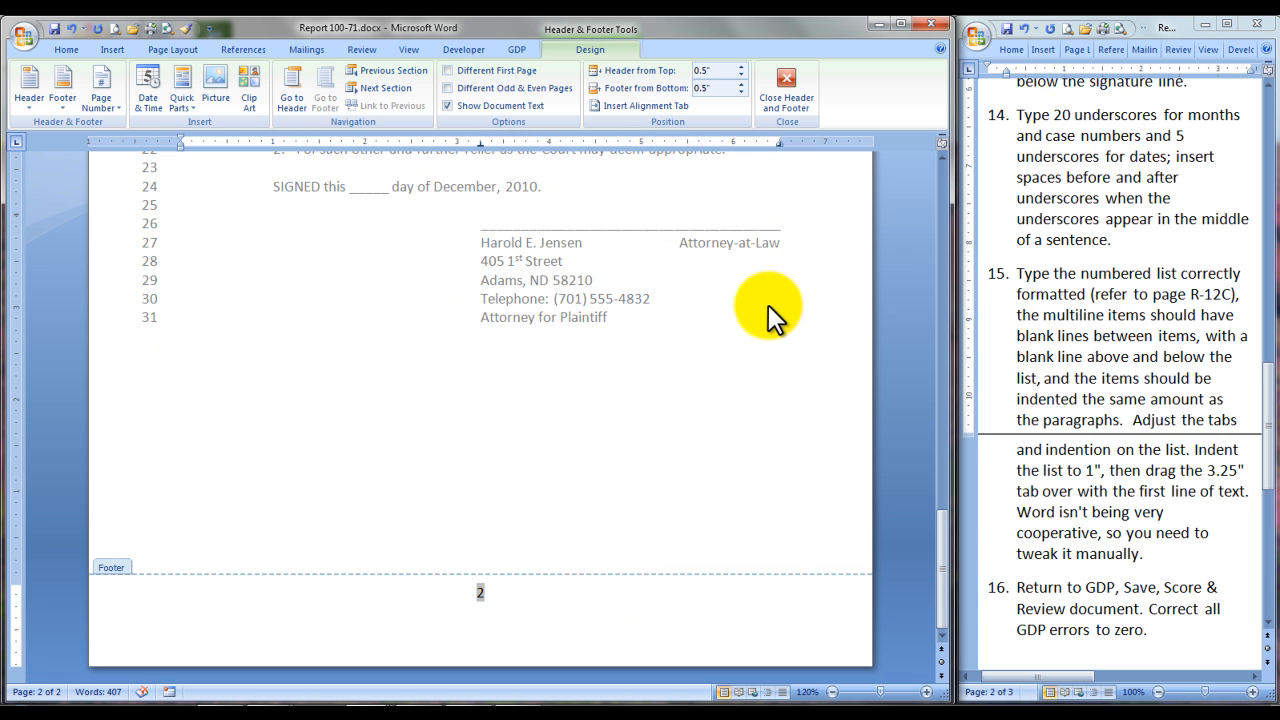
left_click_drag(936, 541, 916, 378)
left_click(787, 86)
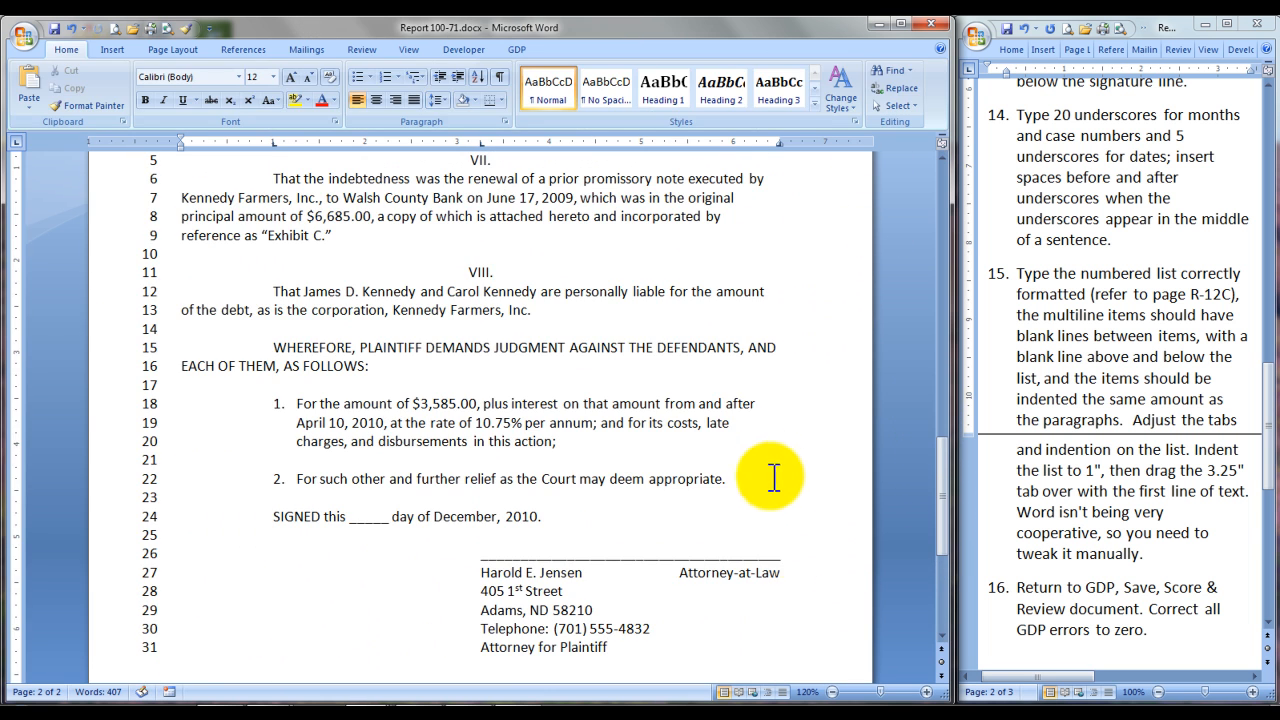
Step: Review the finished complaint from page two back to the court caption, checking page numbers and per-page line numbering
scroll(766, 465, "down", 3)
scroll(766, 480, "up", 4)
scroll(763, 480, "up", 2)
scroll(763, 480, "up", 6)
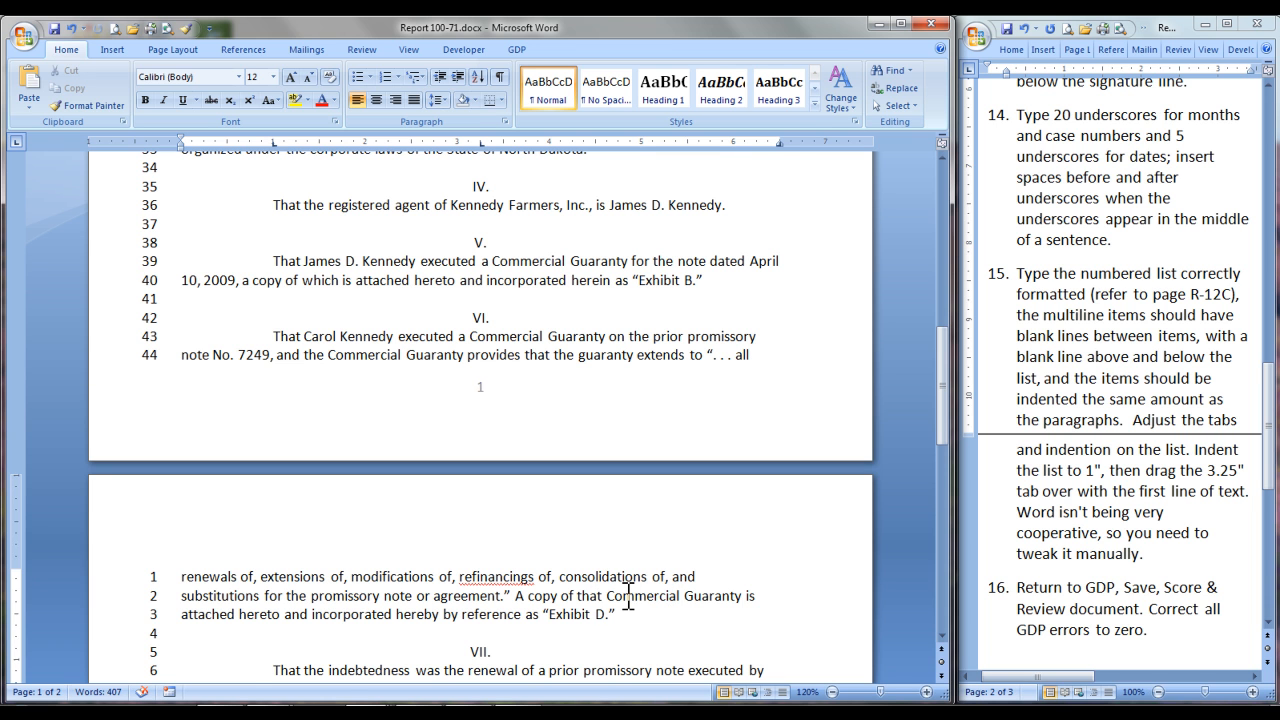
scroll(628, 597, "up", 13)
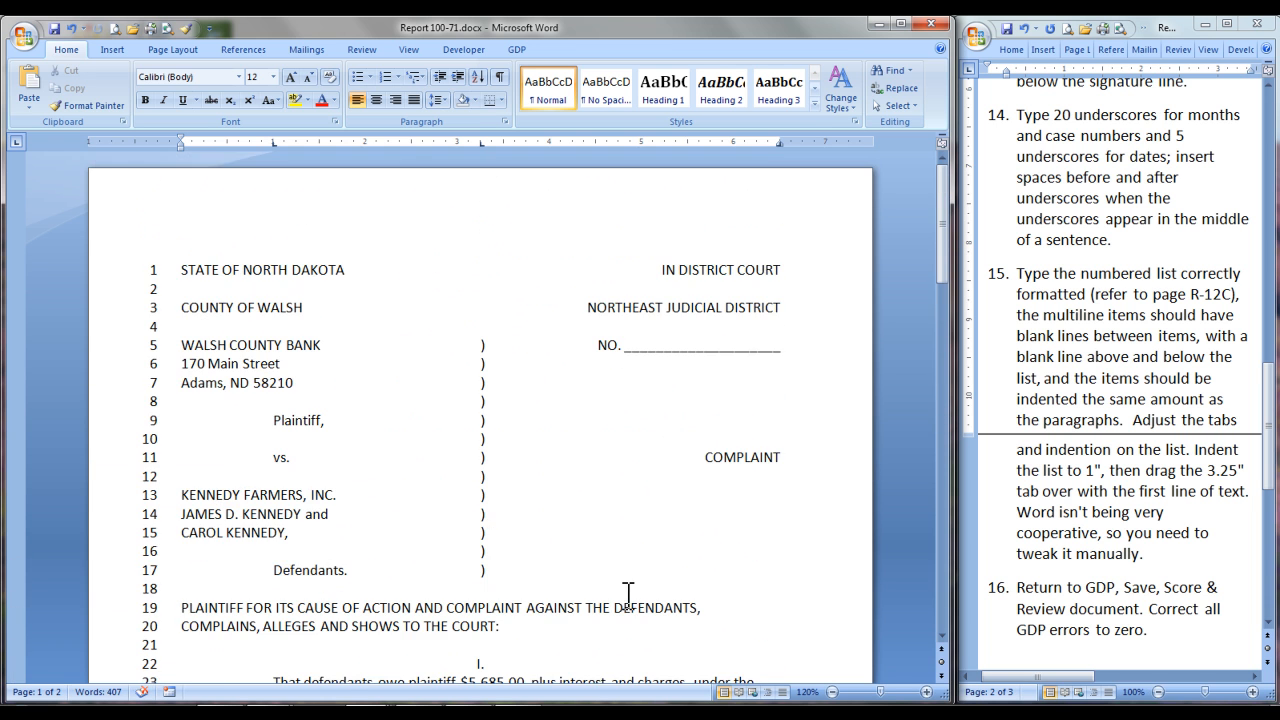